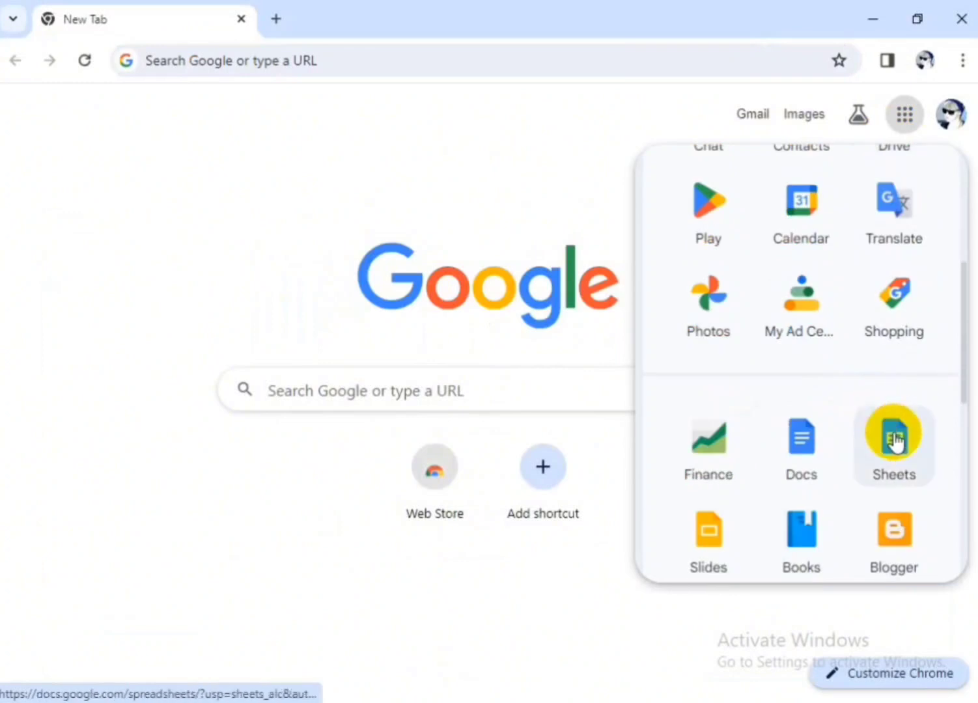
Open the Client Details spreadsheet in Google Sheets
left_click(890, 437)
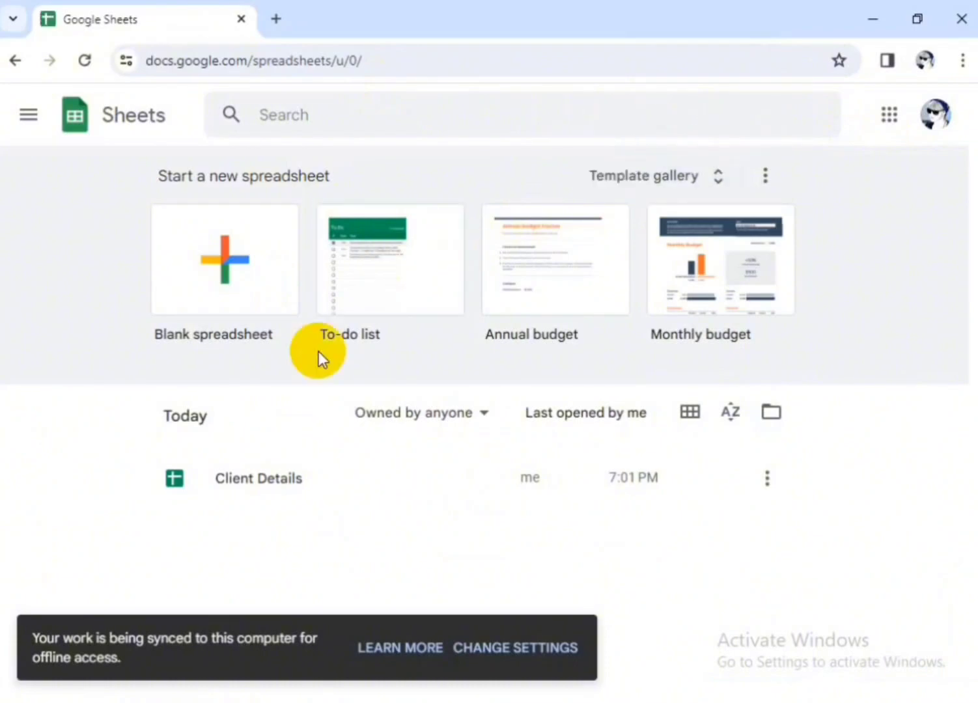
left_click(257, 485)
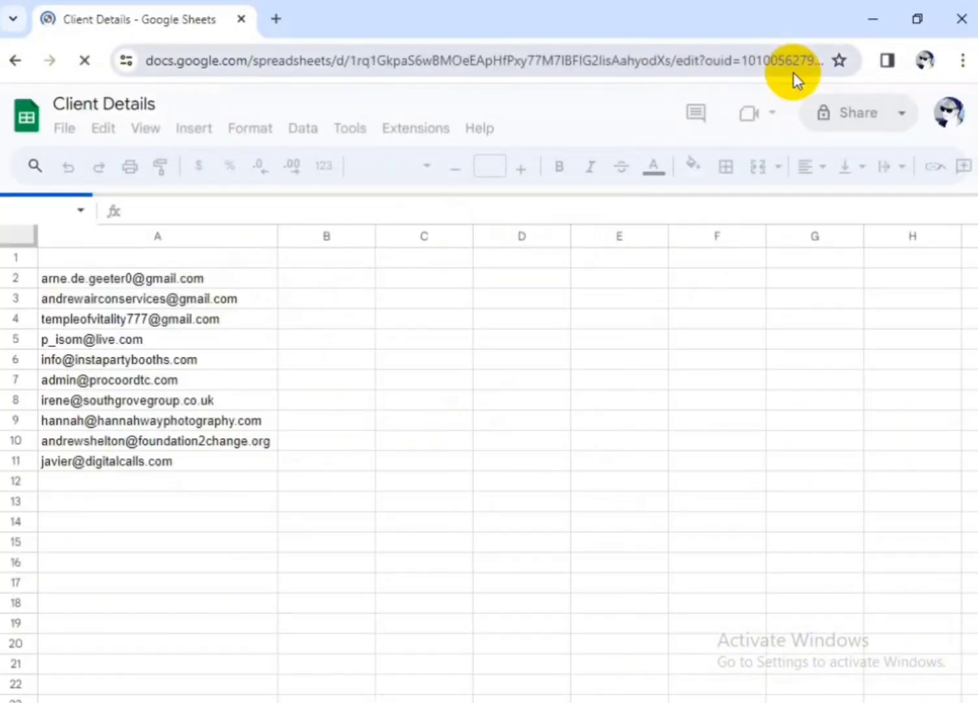
Open Gmail in a new browser tab and close the desktop notifications prompt
left_click(277, 18)
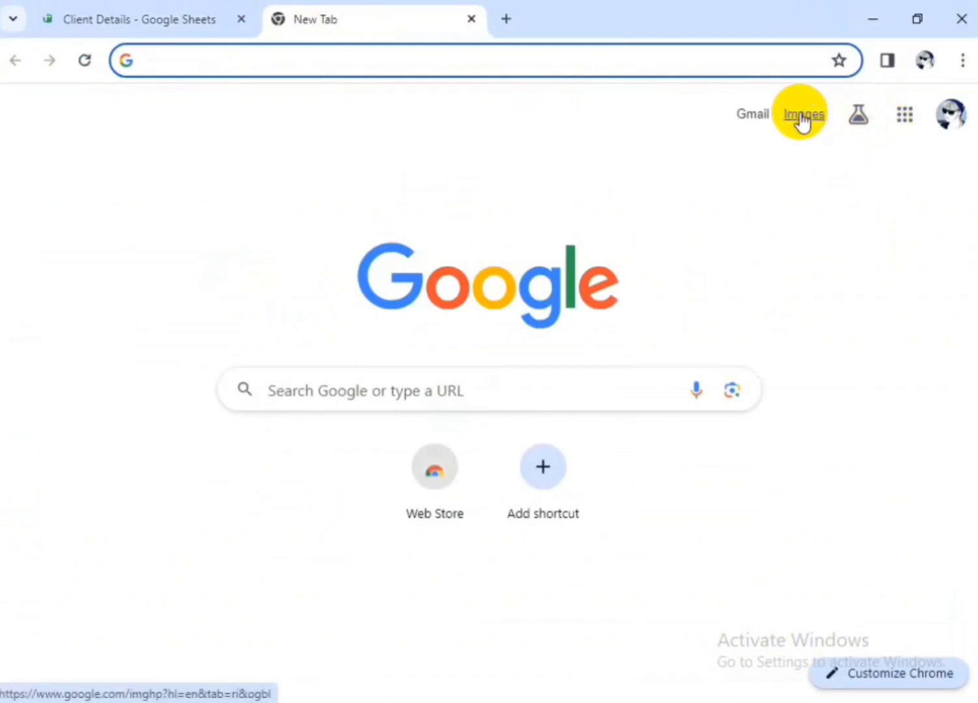
left_click(755, 117)
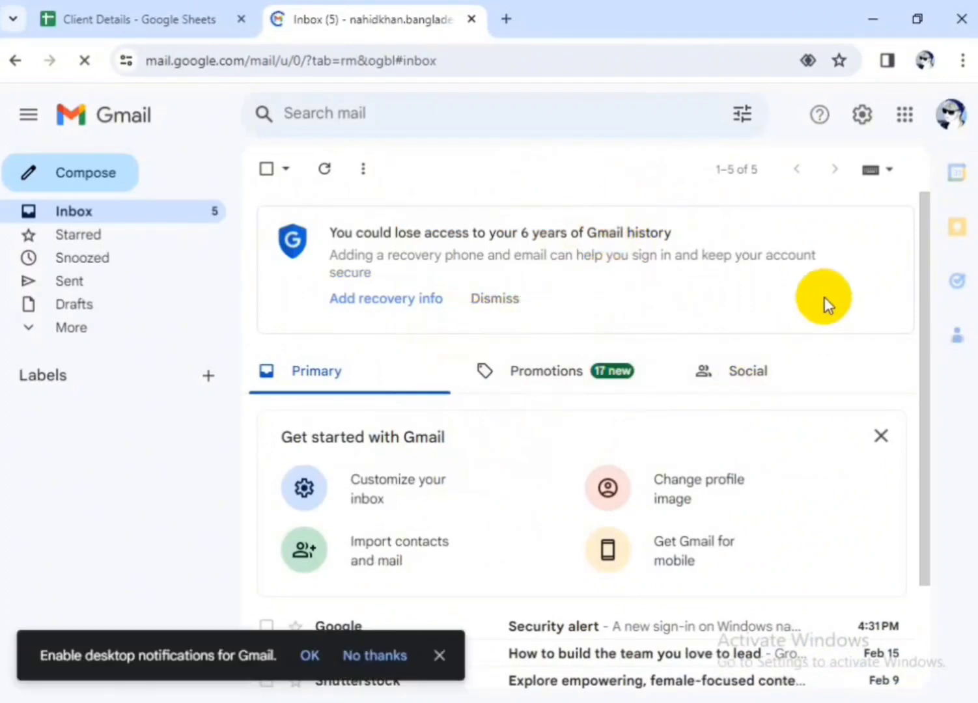
left_click(438, 659)
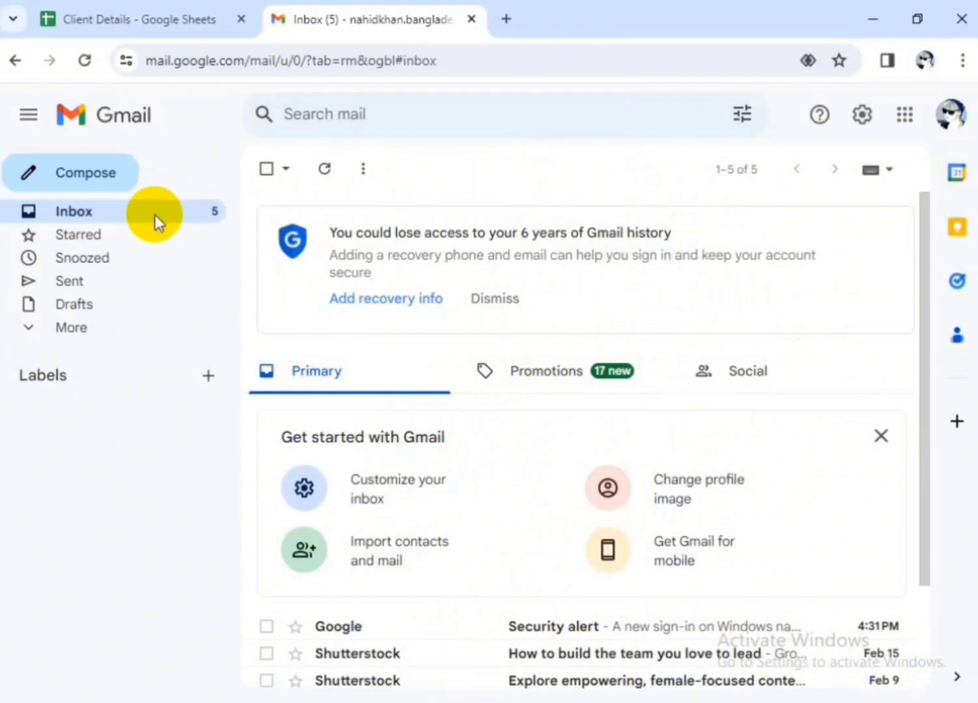
Delete the Google Maps Timeline and Google security alert emails from the inbox and close the trash notice
scroll(674, 364, "down", 2)
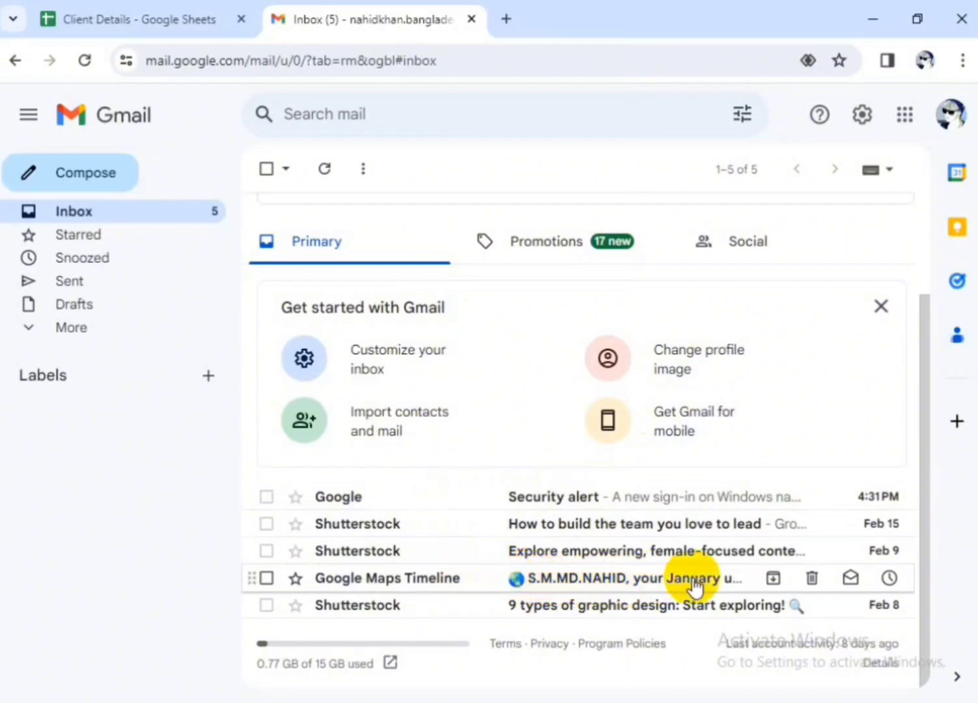
left_click(825, 579)
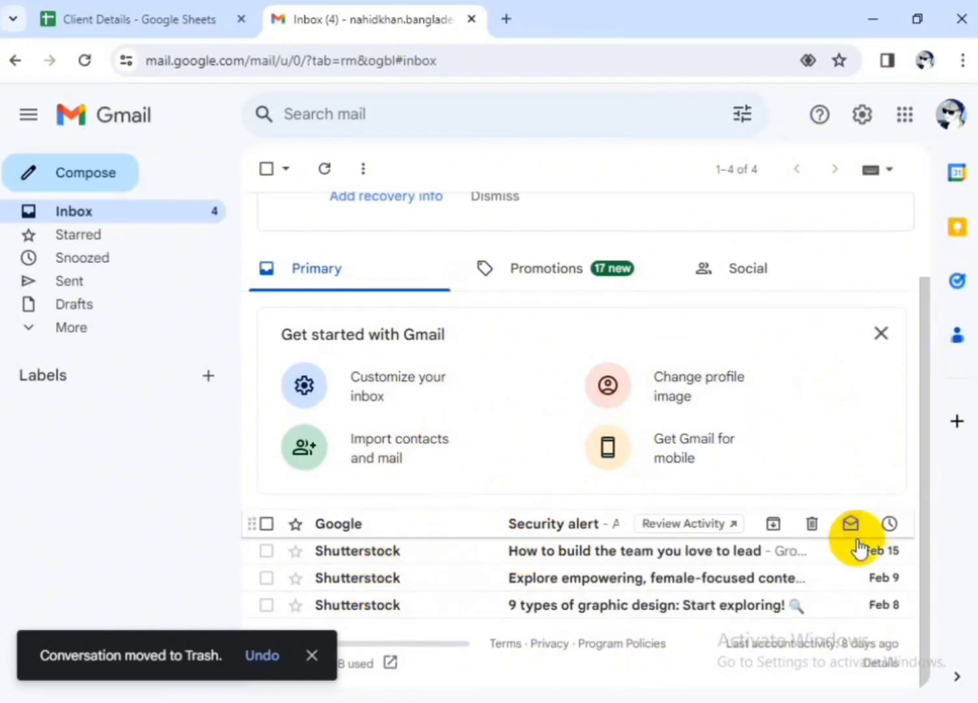
left_click(812, 524)
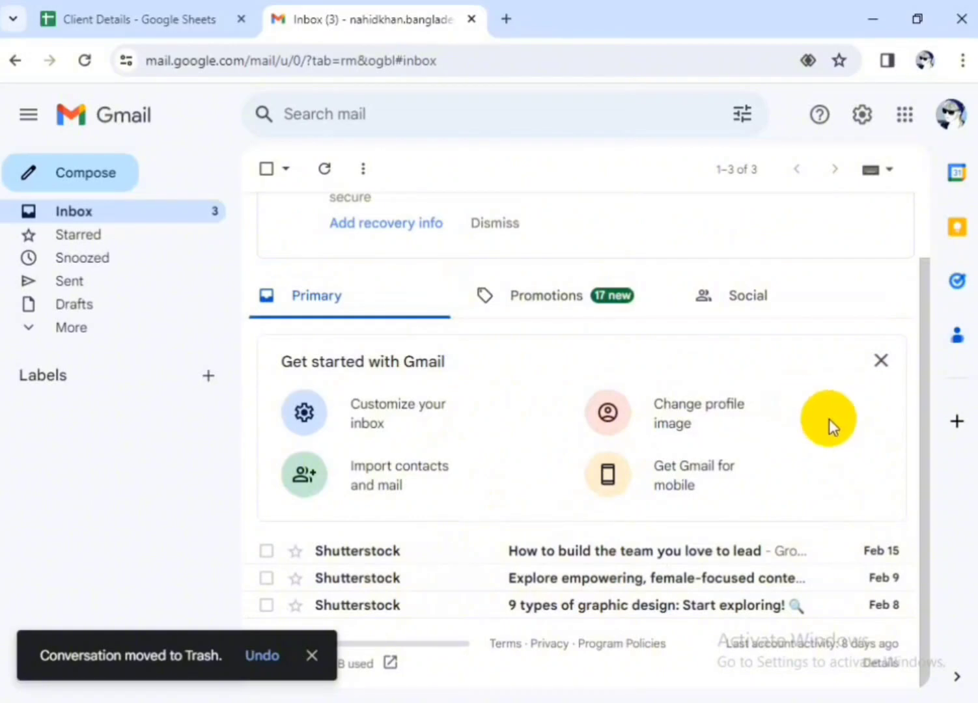
scroll(460, 518, "up", 1)
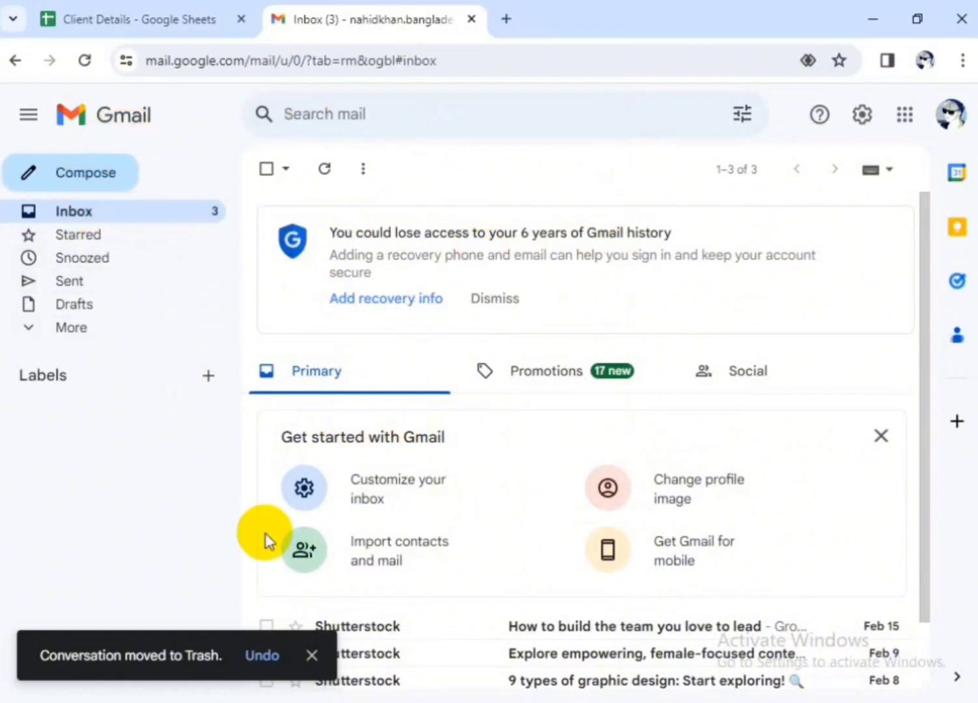
left_click(312, 655)
left_click(420, 656)
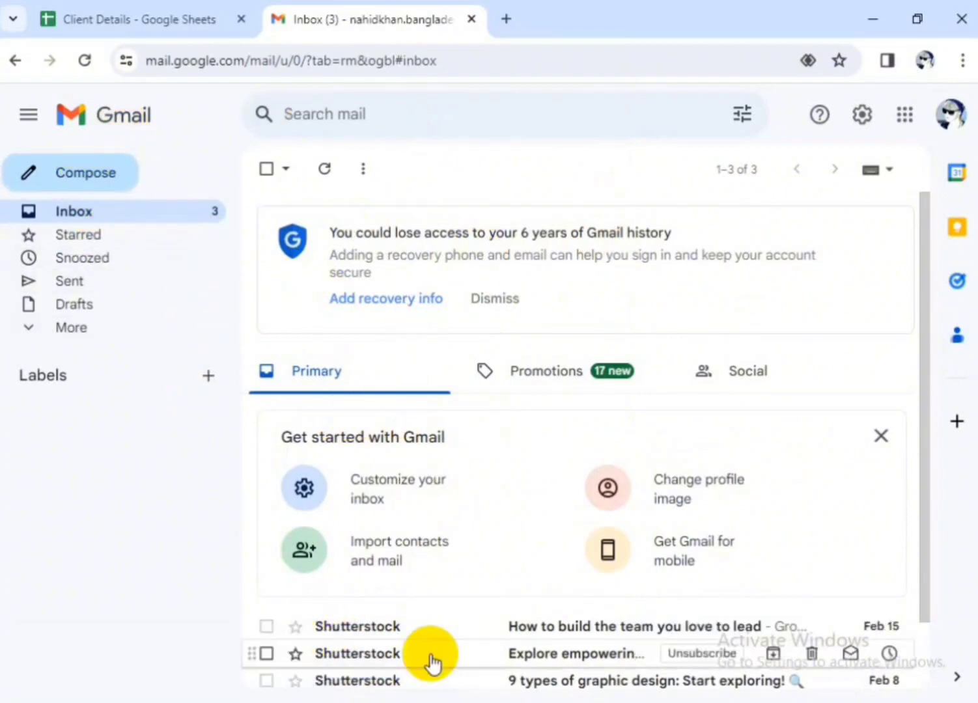
Compose a new message with the full text of the Client Details Notepad file as its body, and dismiss the scheduling tip
left_click(80, 176)
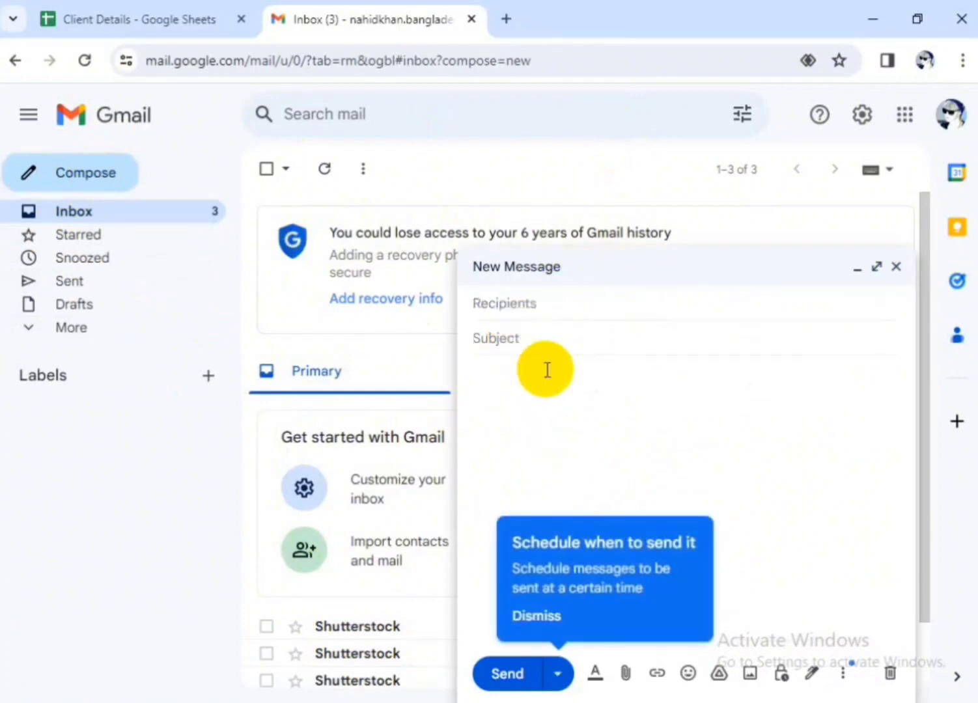
left_click(509, 386)
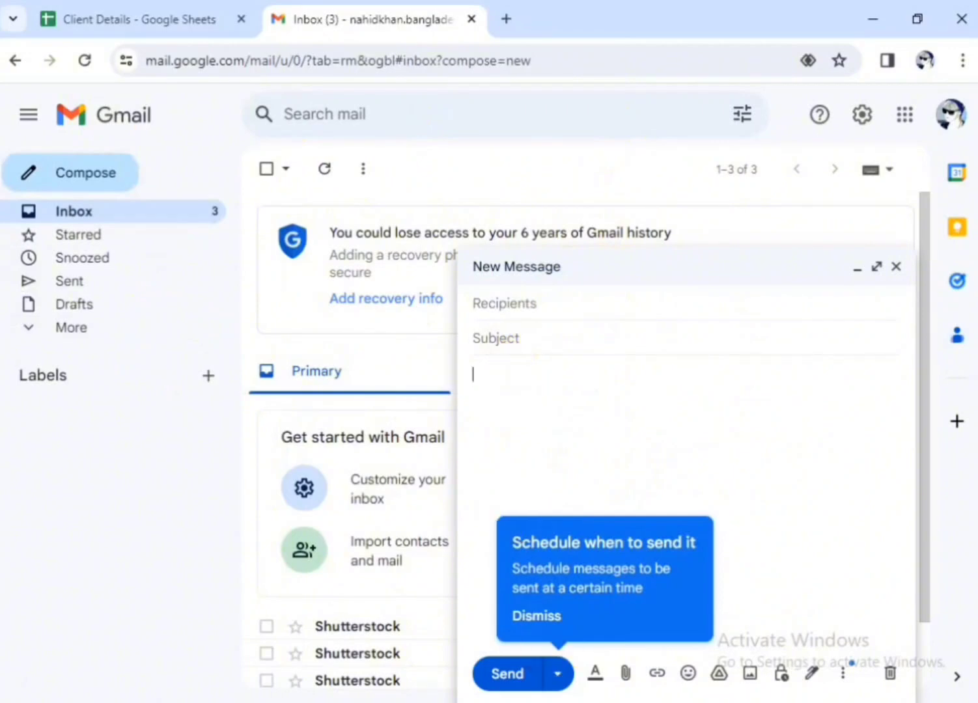
left_click(404, 702)
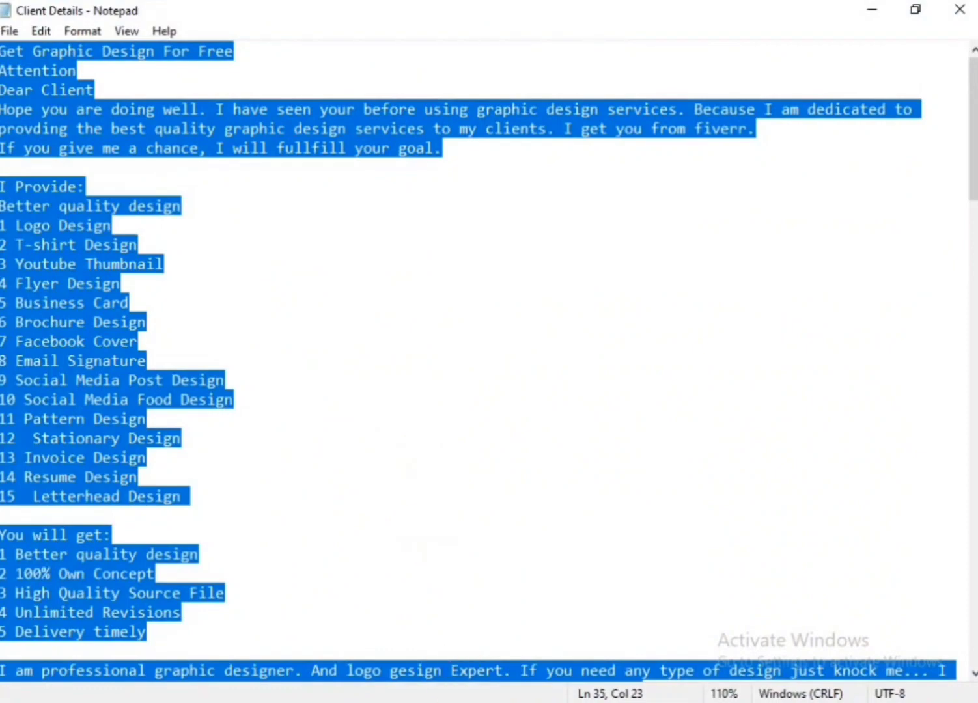
left_click(540, 638)
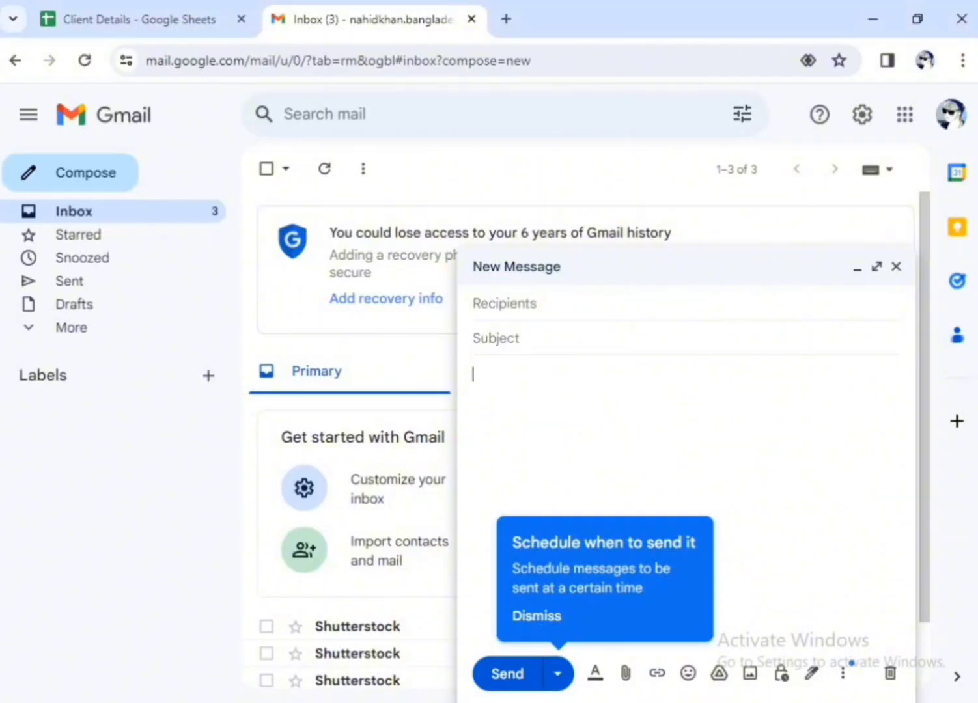
left_click(497, 404)
key("ctrl+v")
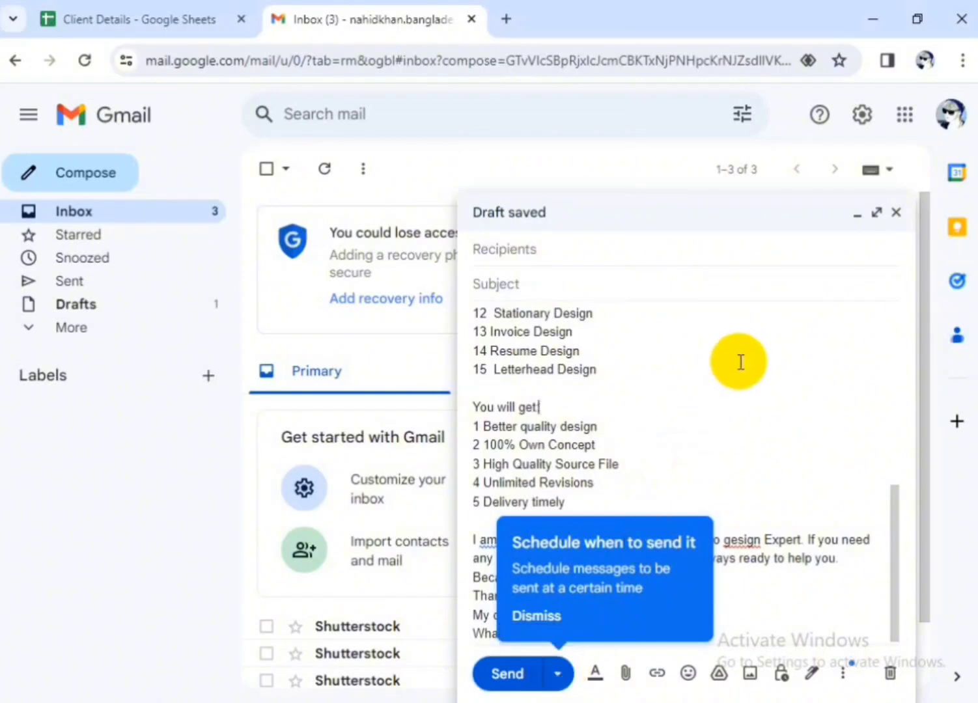
left_click(558, 675)
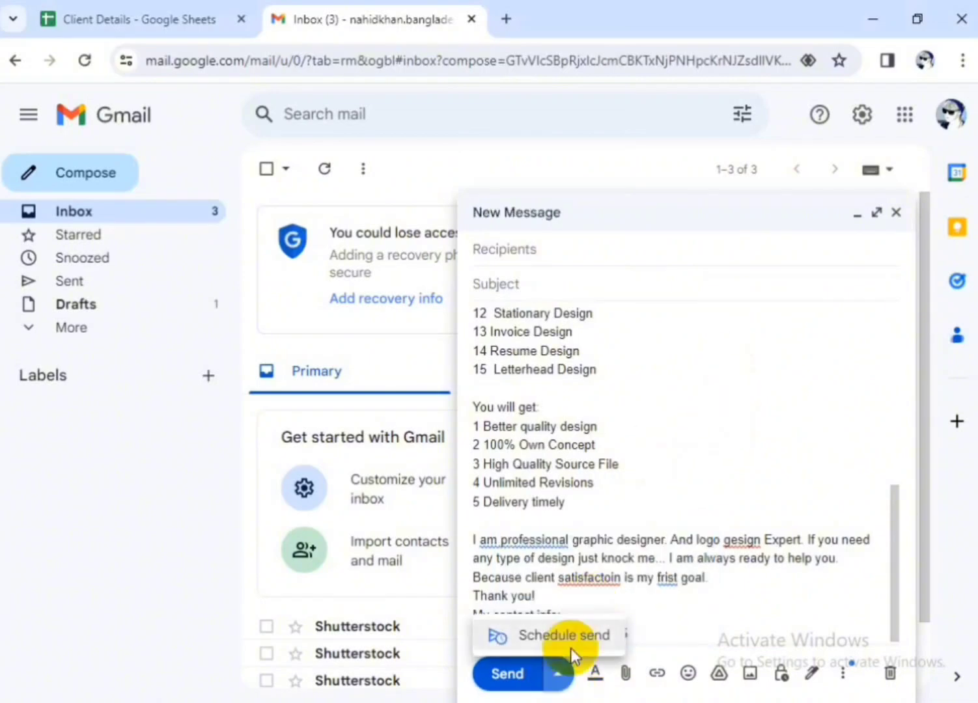
left_click(558, 677)
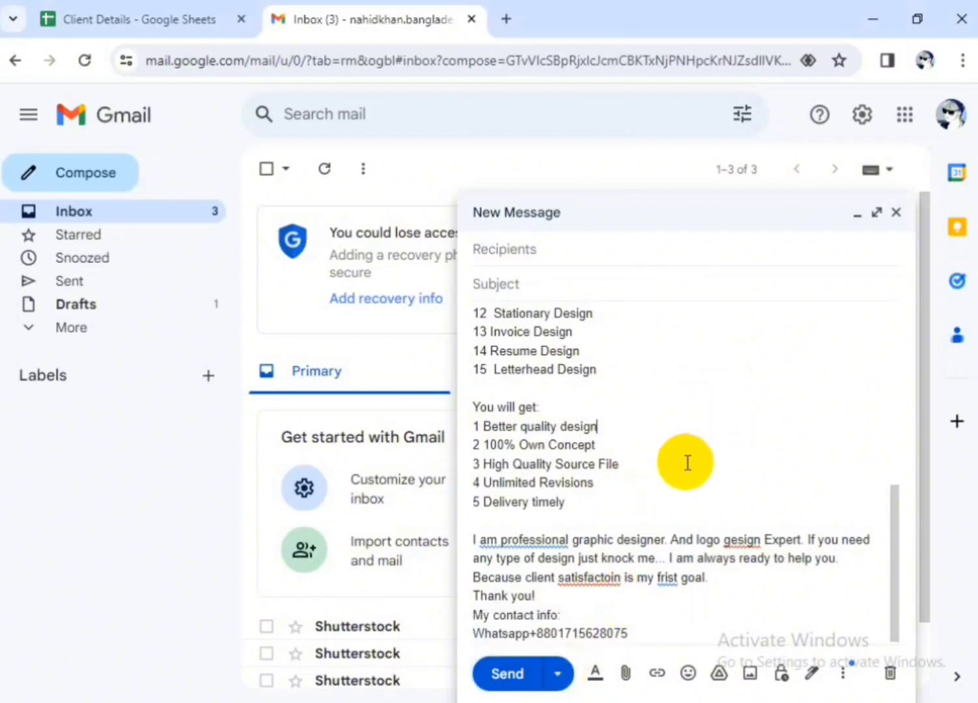
Use the body's first line, "Get Graphic Design For Free", as the email subject and remove that line from the body
scroll(686, 463, "up", 6)
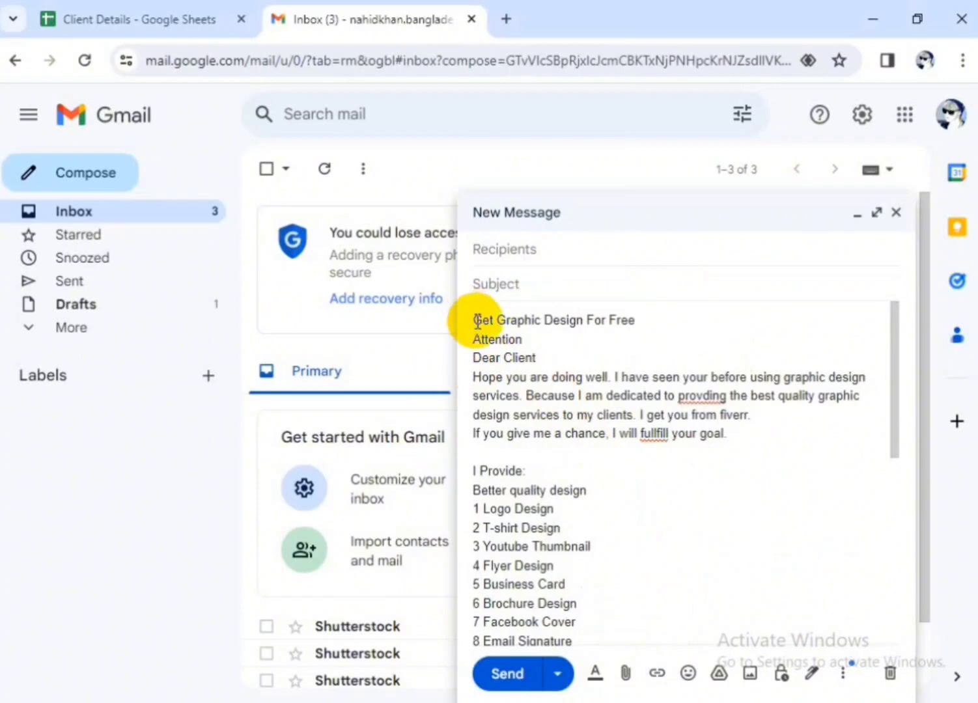
left_click_drag(476, 320, 637, 319)
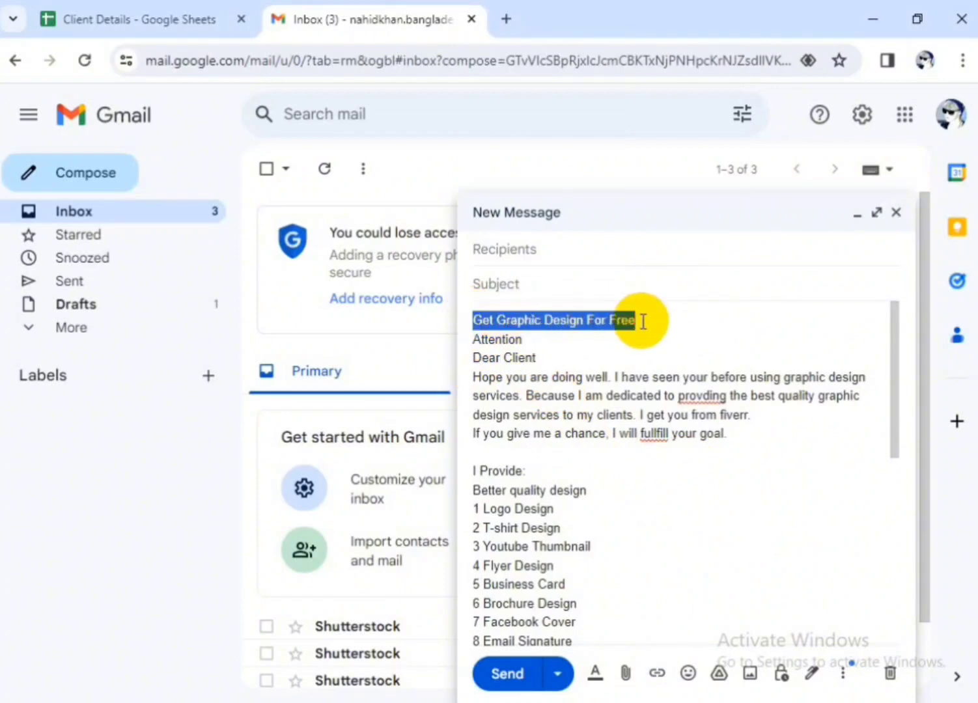
left_click(532, 285)
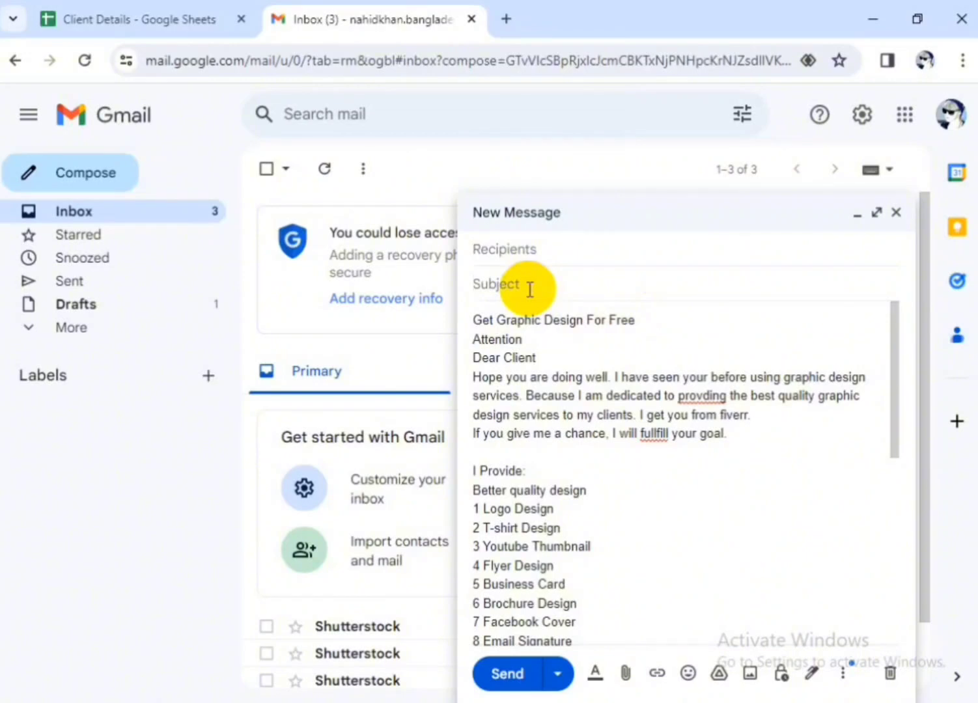
left_click_drag(641, 321, 474, 326)
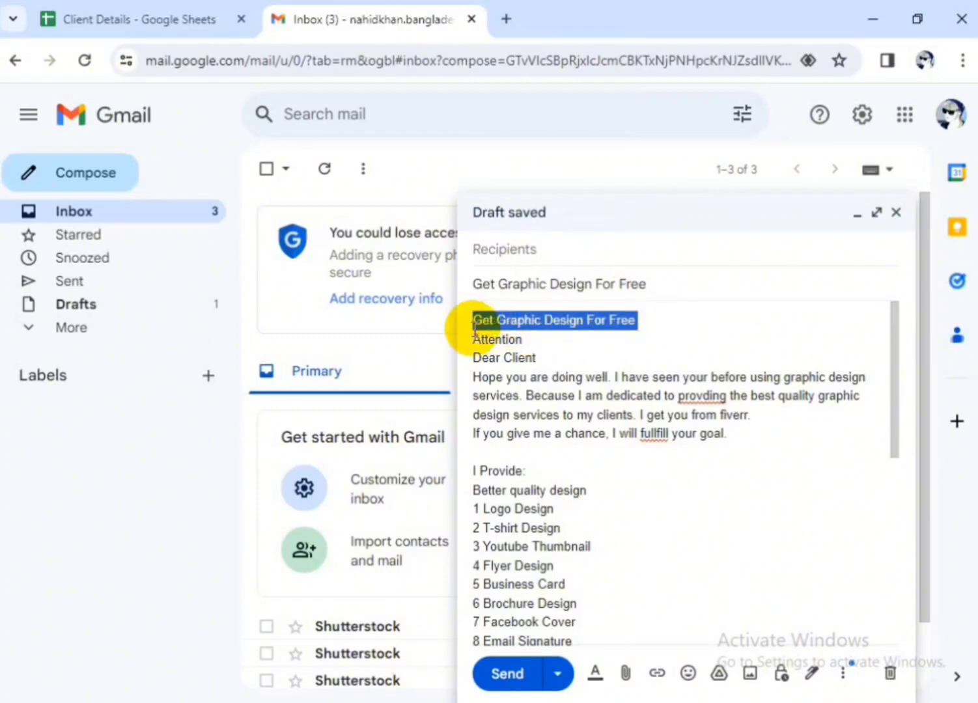
key("BackSpace")
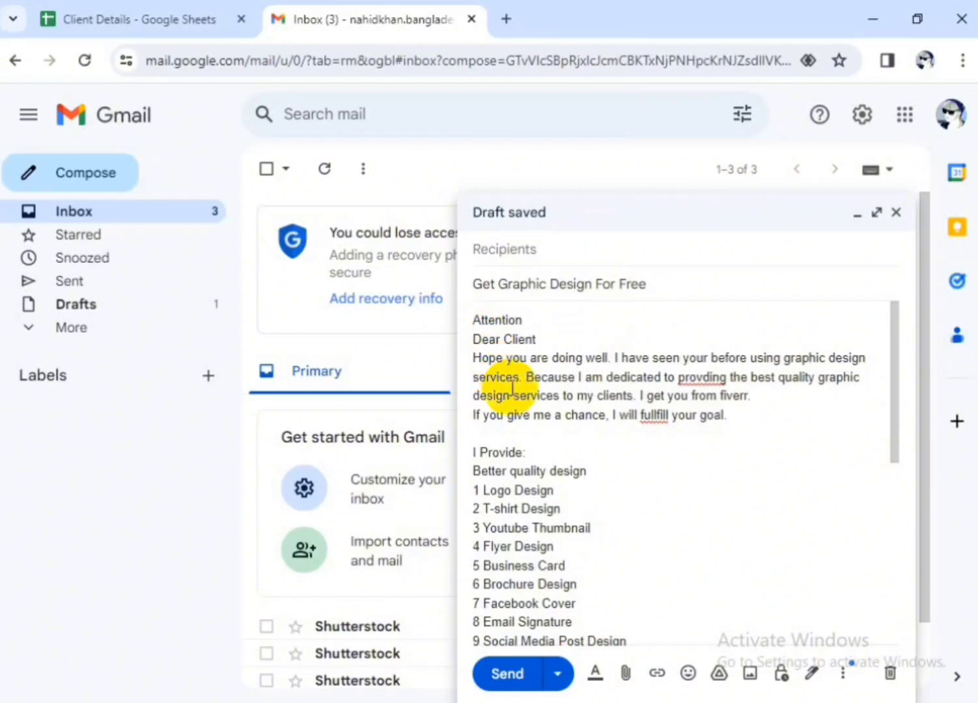
Accept the suggested corrections in the closing paragraph: "am a professional", "design", "satisfaction" and "first"
scroll(678, 482, "down", 6)
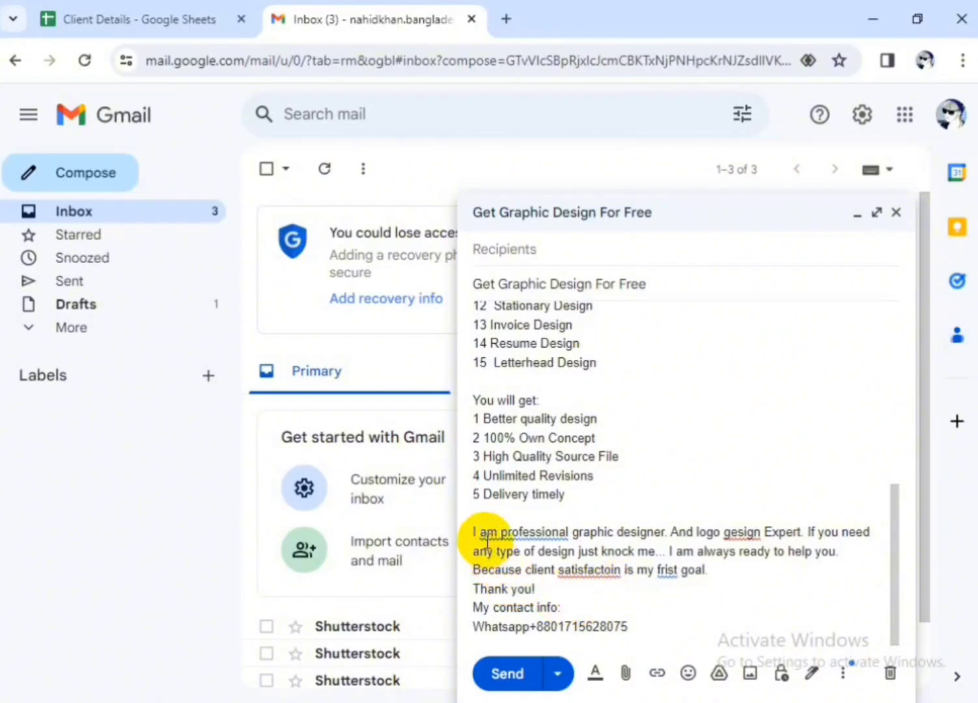
left_click(544, 529)
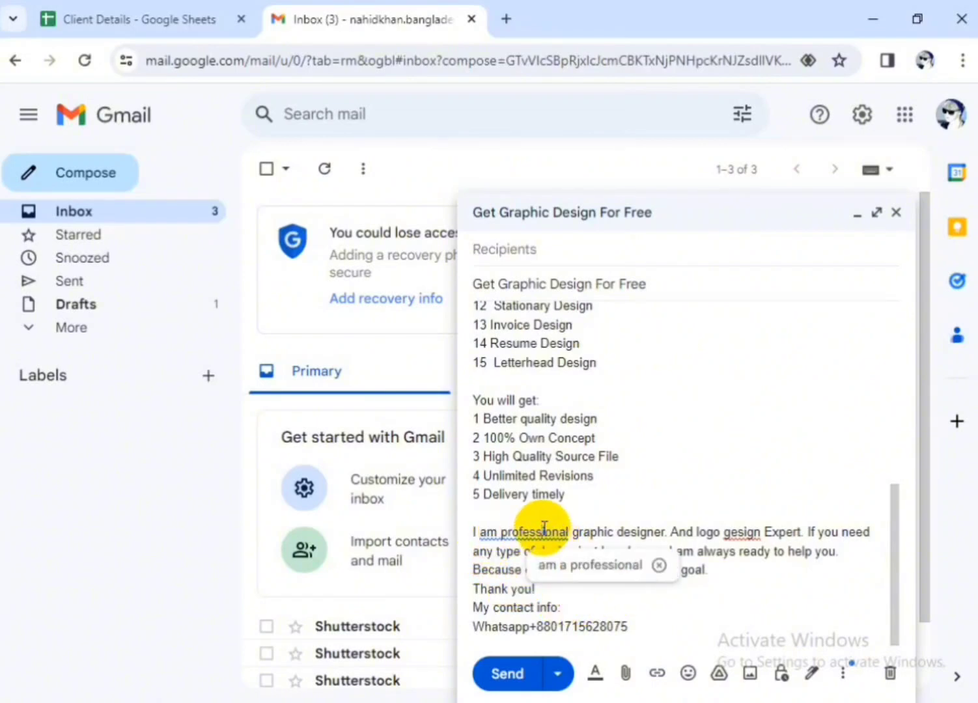
left_click(589, 564)
left_click(754, 532)
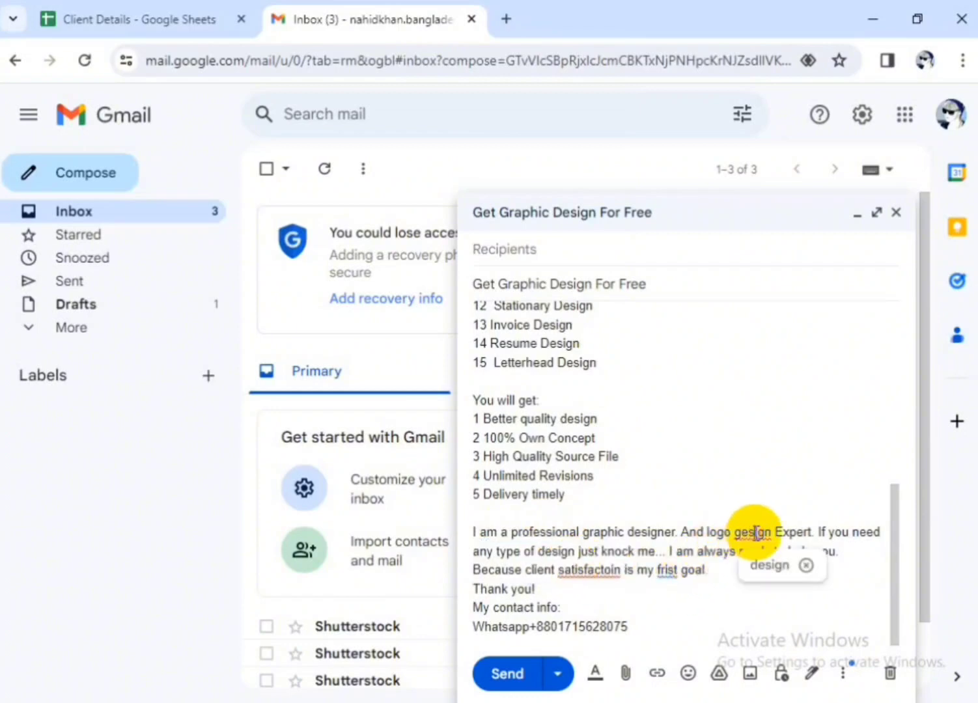
left_click(766, 566)
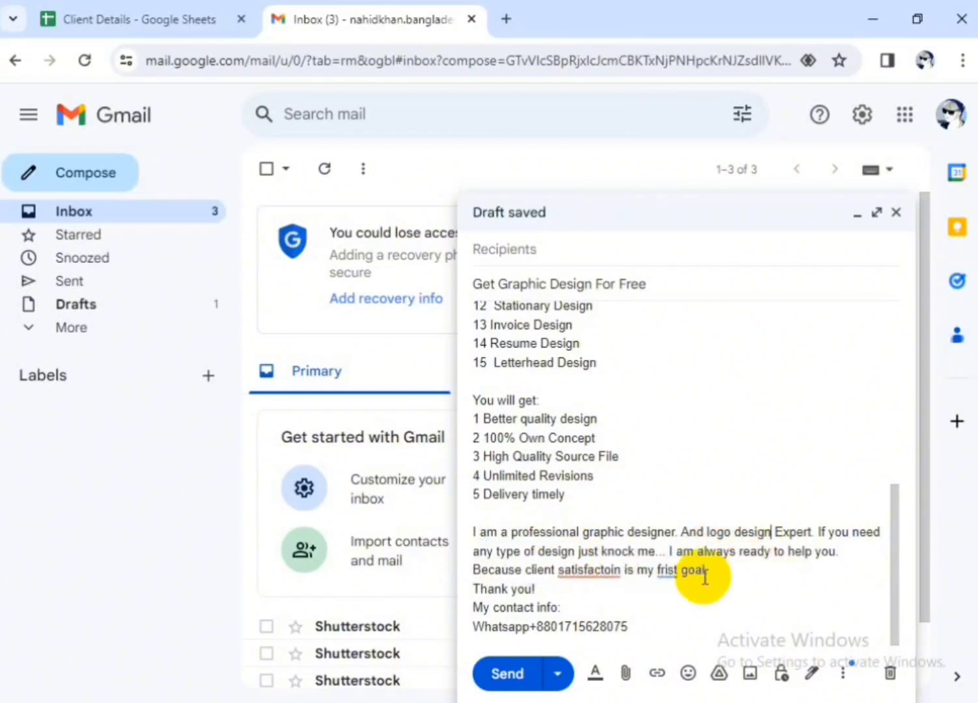
left_click(596, 573)
left_click(620, 601)
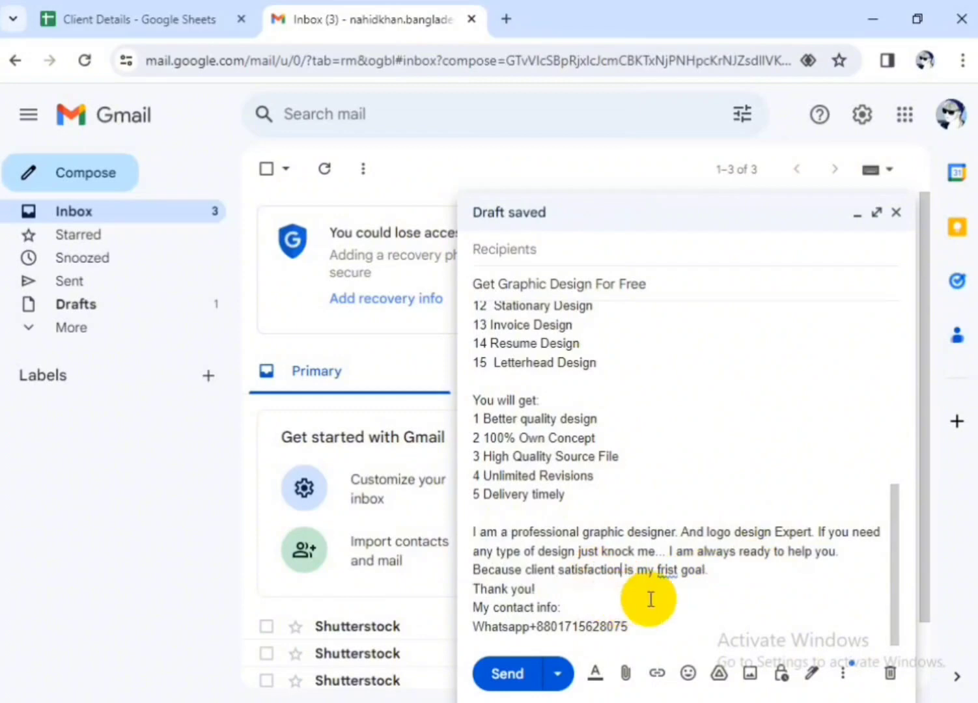
left_click(677, 603)
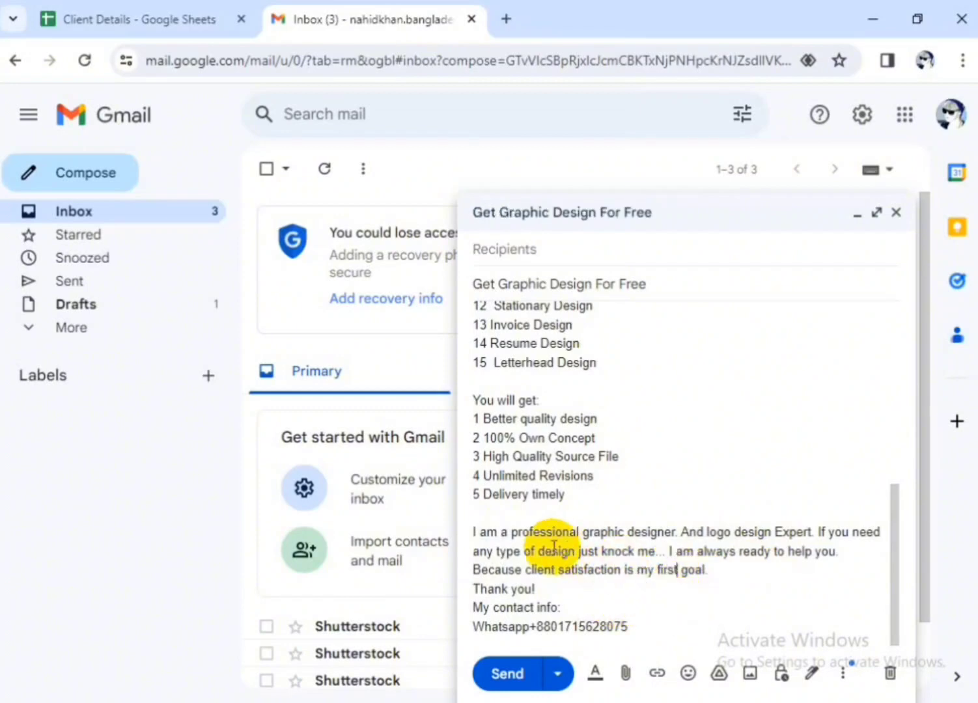
Correct the misspelled words in the opening paragraph to "fulfill" and "providing"
scroll(595, 462, "up", 6)
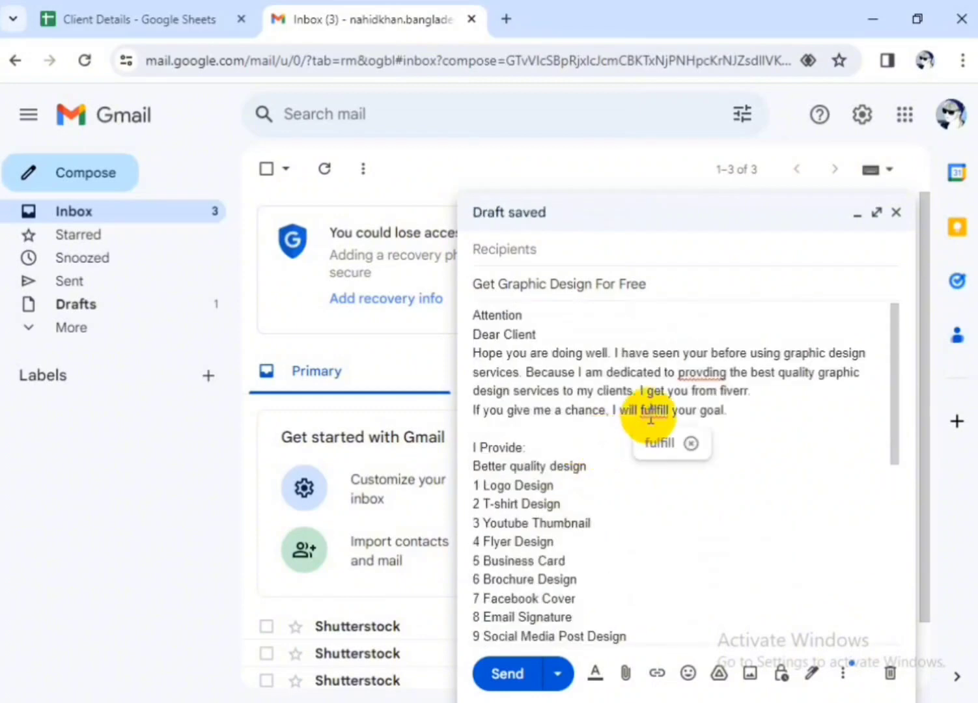
left_click(663, 446)
left_click(684, 373)
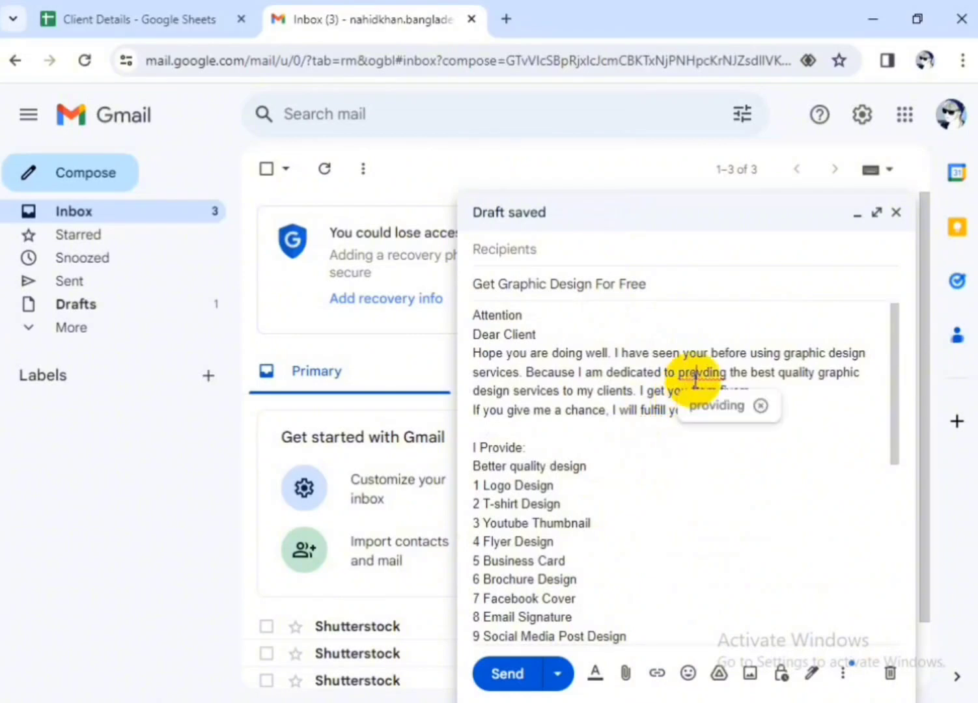
left_click(710, 411)
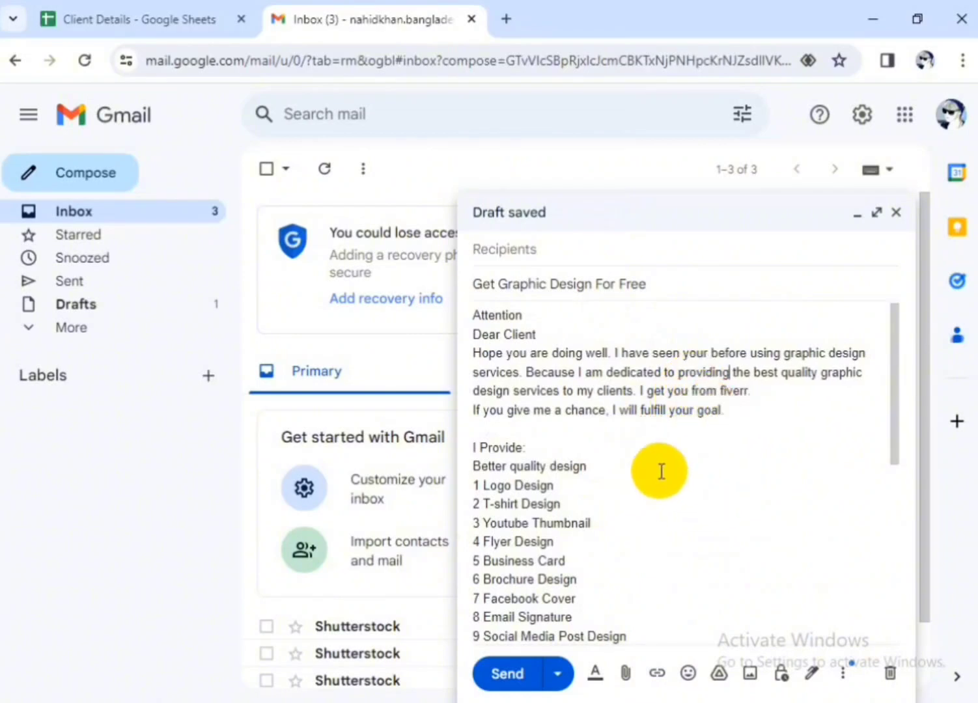
Check through the message body and delete the word "Attention" above the "Dear Client" greeting
scroll(659, 470, "down", 5)
scroll(633, 600, "up", 5)
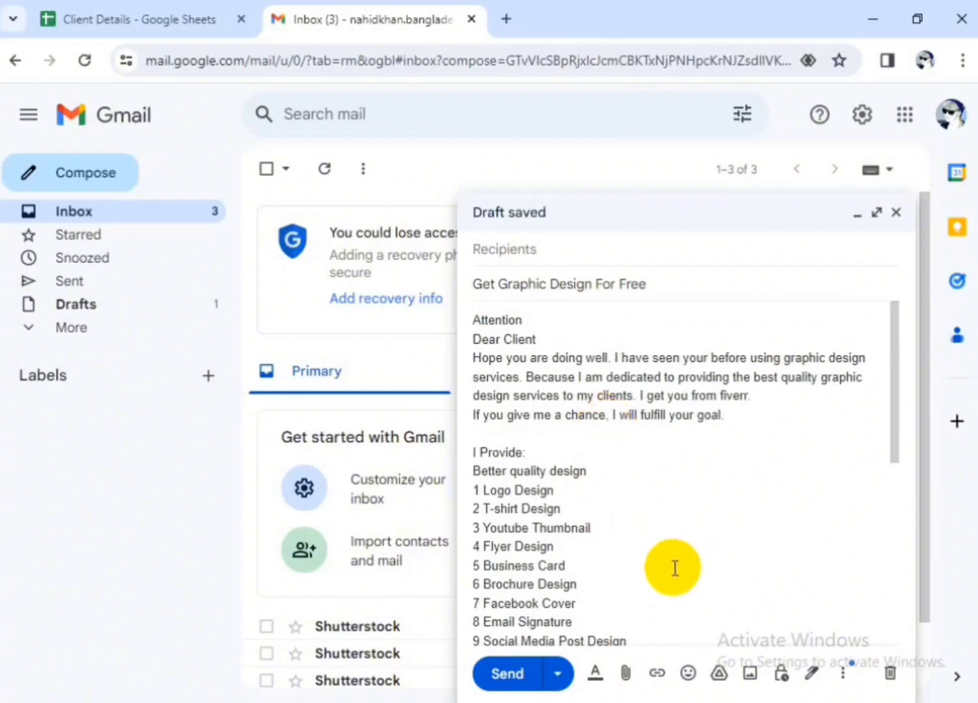
scroll(679, 550, "down", 5)
scroll(676, 539, "up", 5)
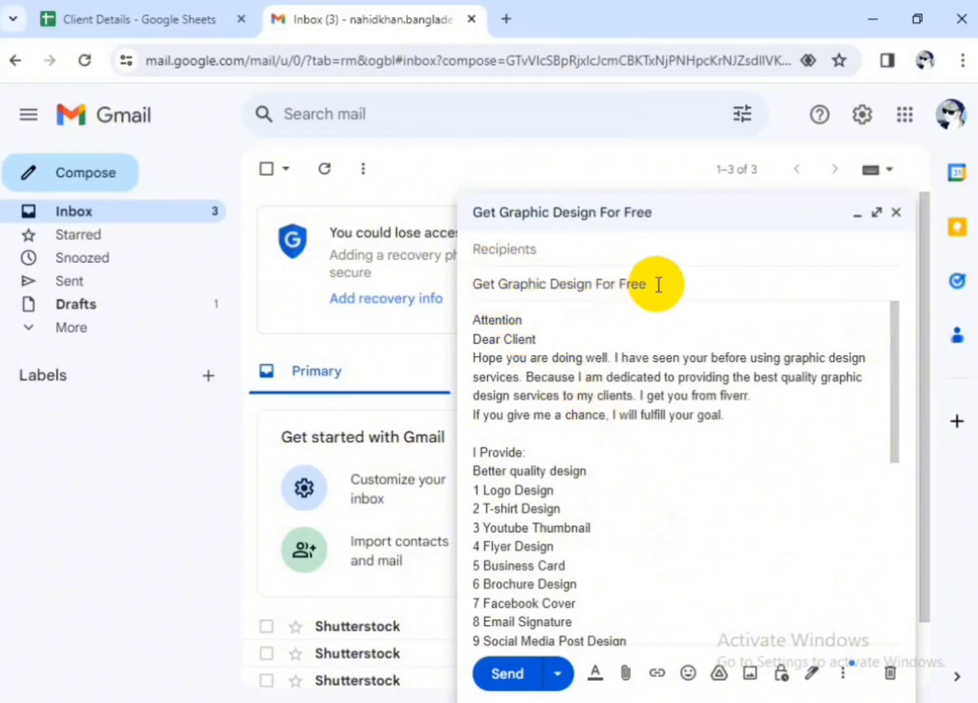
left_click(523, 315)
left_click_drag(522, 316, 451, 326)
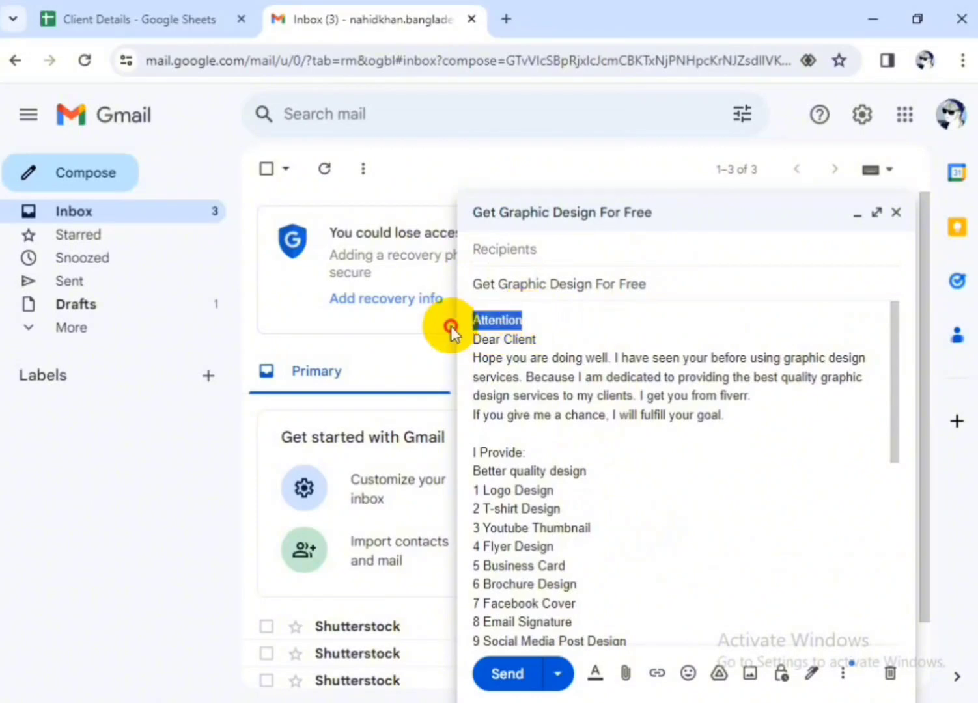
key("BackSpace")
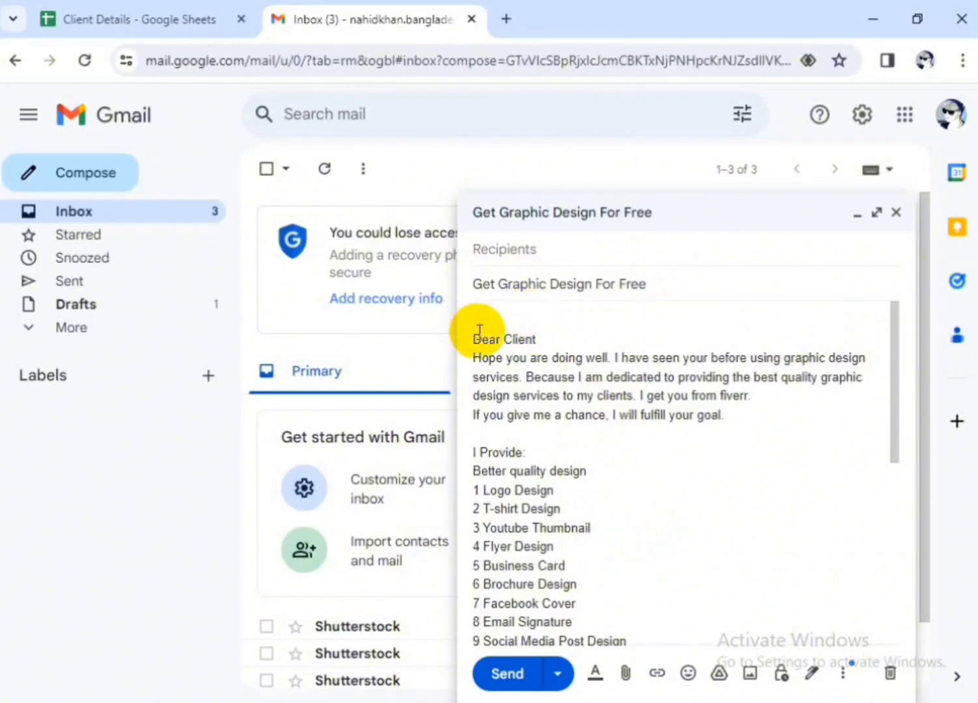
Remove the blank line above "Dear Client" and the "Better quality design" line under "I Provide:" in the message body
left_click(474, 334)
key("BackSpace")
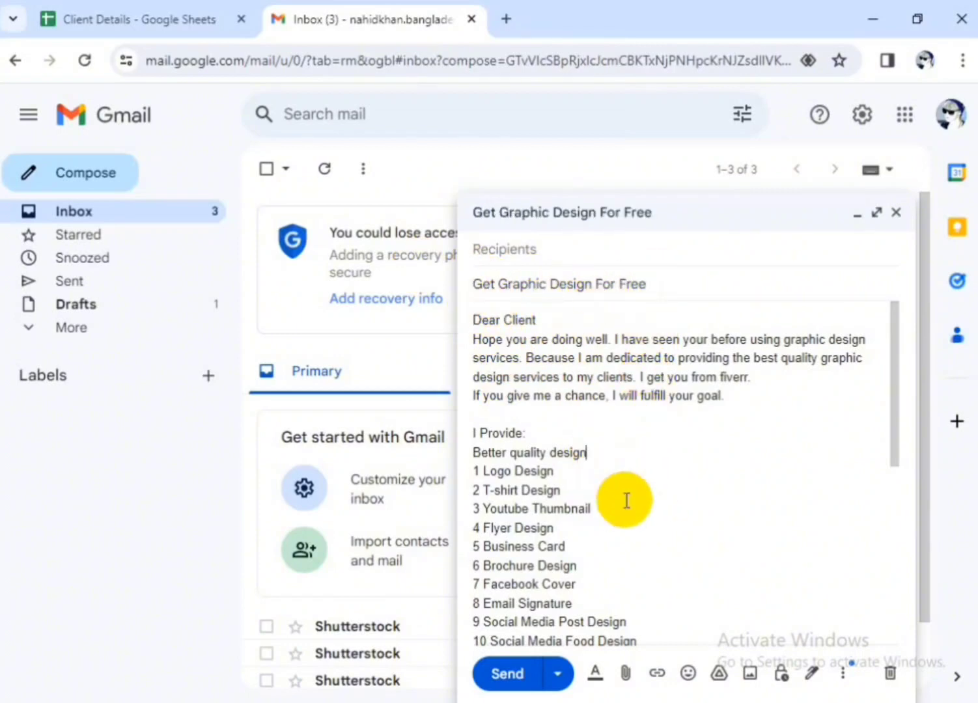
scroll(666, 457, "down", 5)
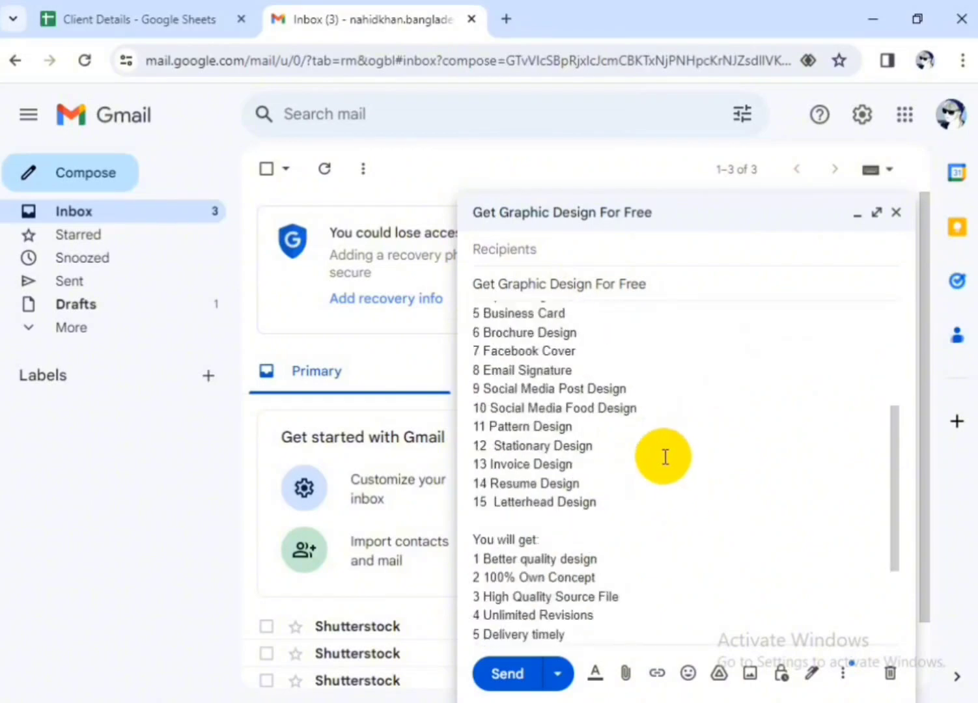
scroll(662, 487, "up", 10)
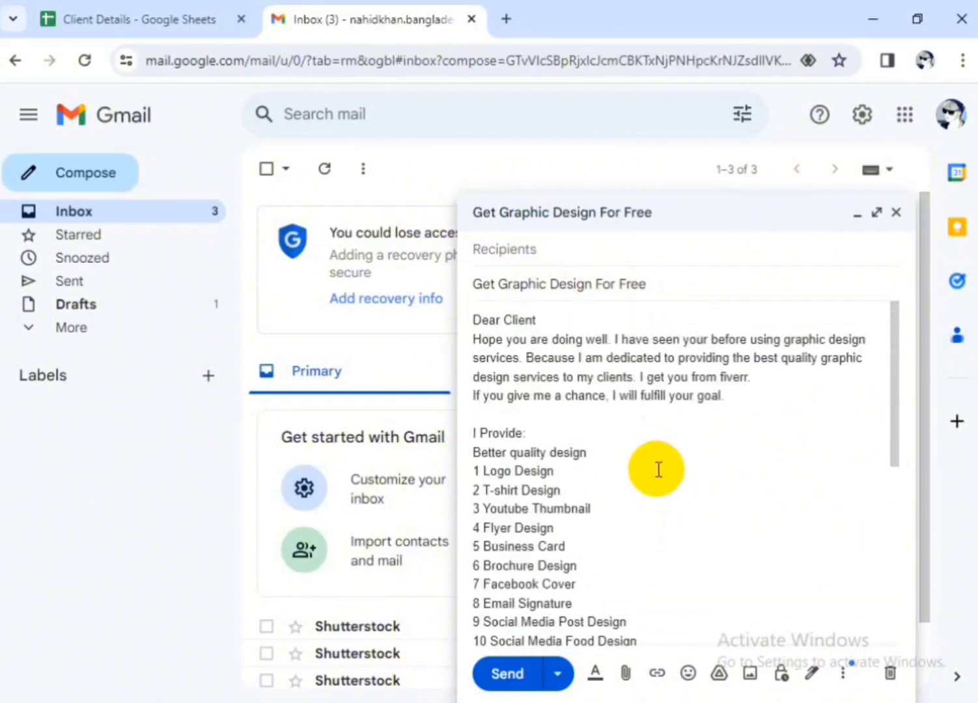
scroll(656, 470, "down", 10)
scroll(658, 469, "up", 10)
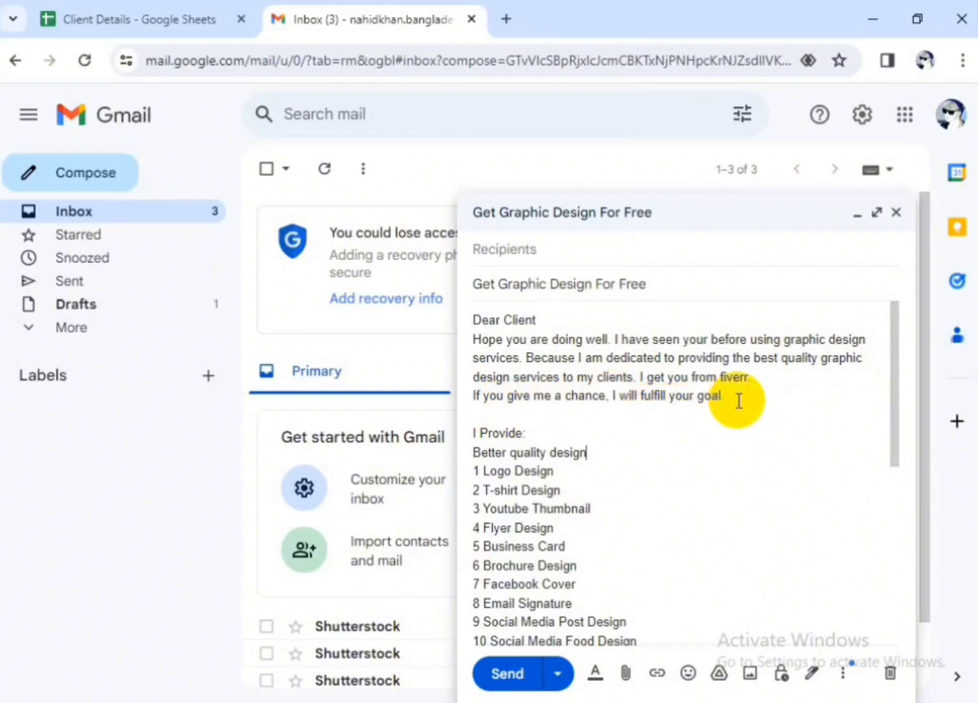
scroll(592, 449, "down", 2)
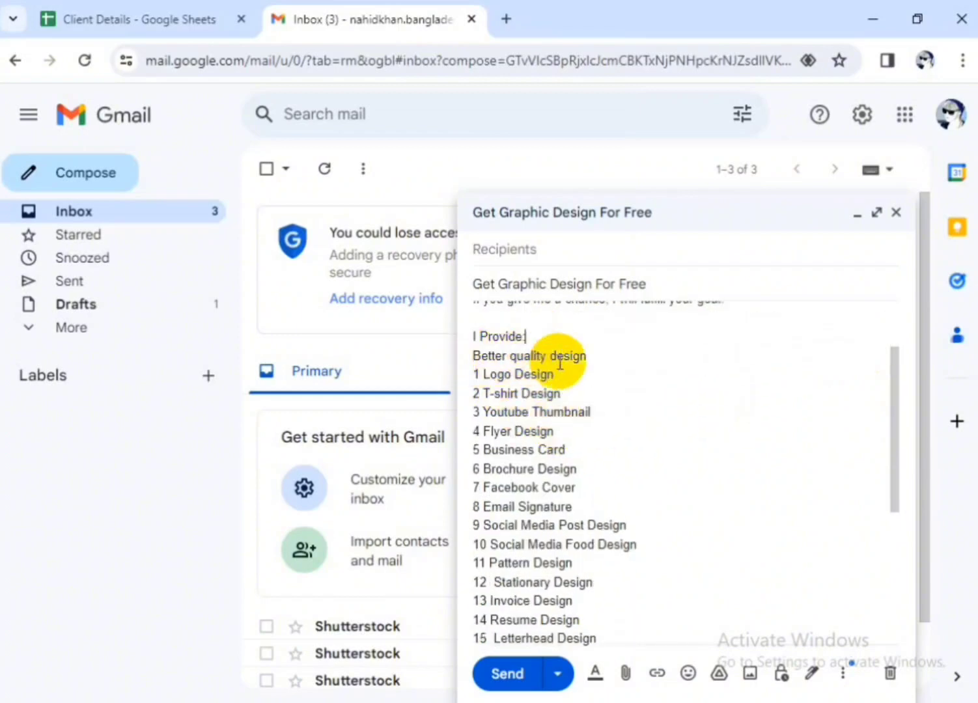
type(":")
left_click_drag(597, 358, 466, 364)
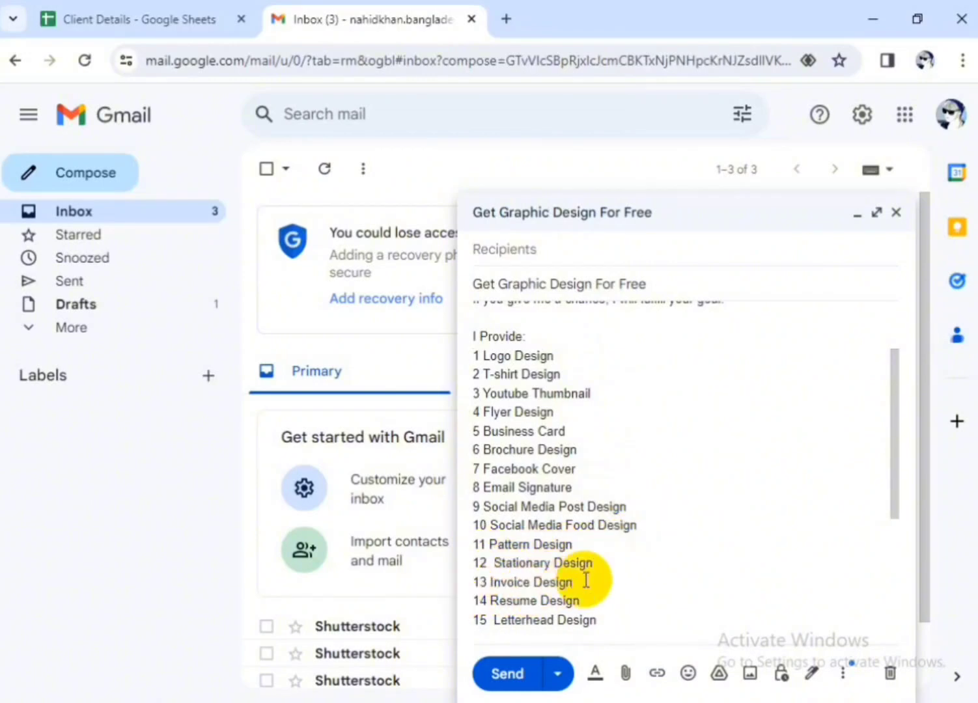
Review the rest of the message, from the "You will get" list and closing paragraph to the WhatsApp contact number
scroll(623, 605, "down", 3)
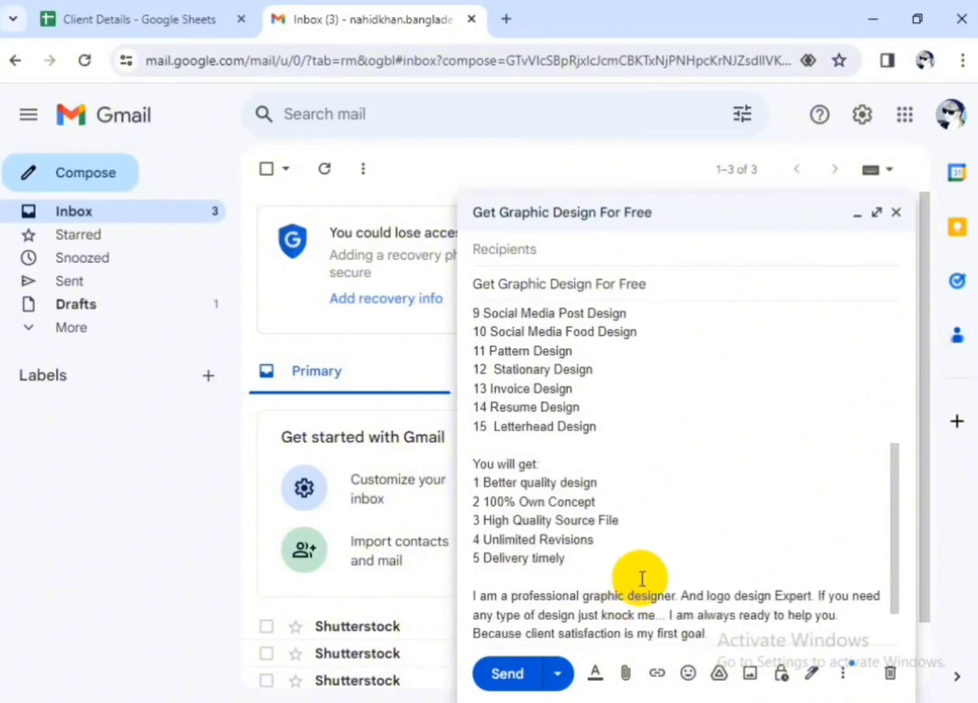
left_click(612, 480)
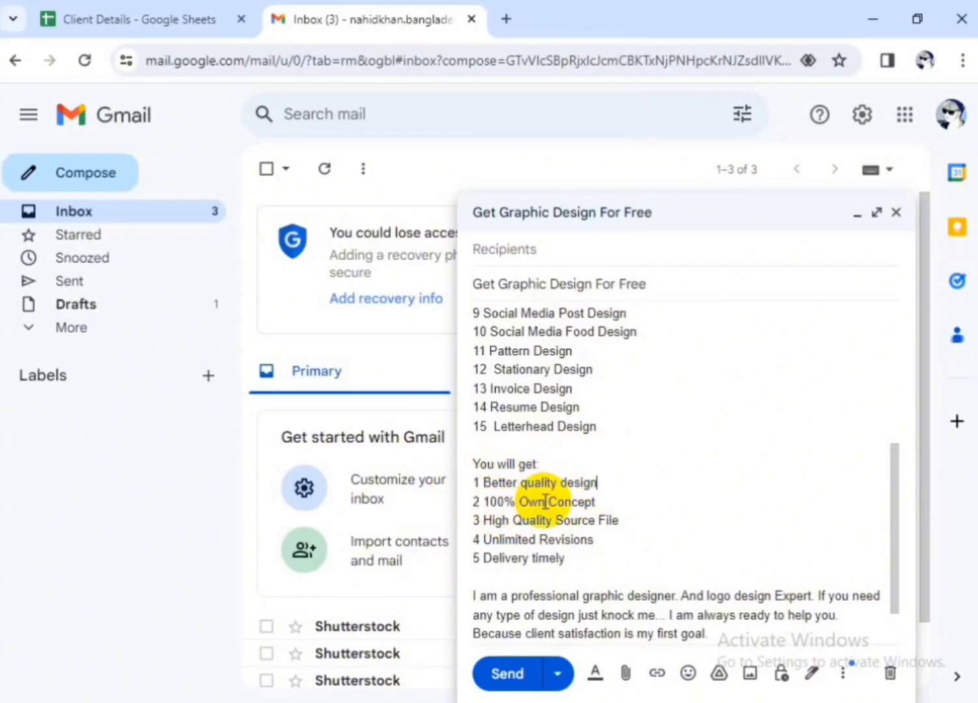
left_click(593, 502)
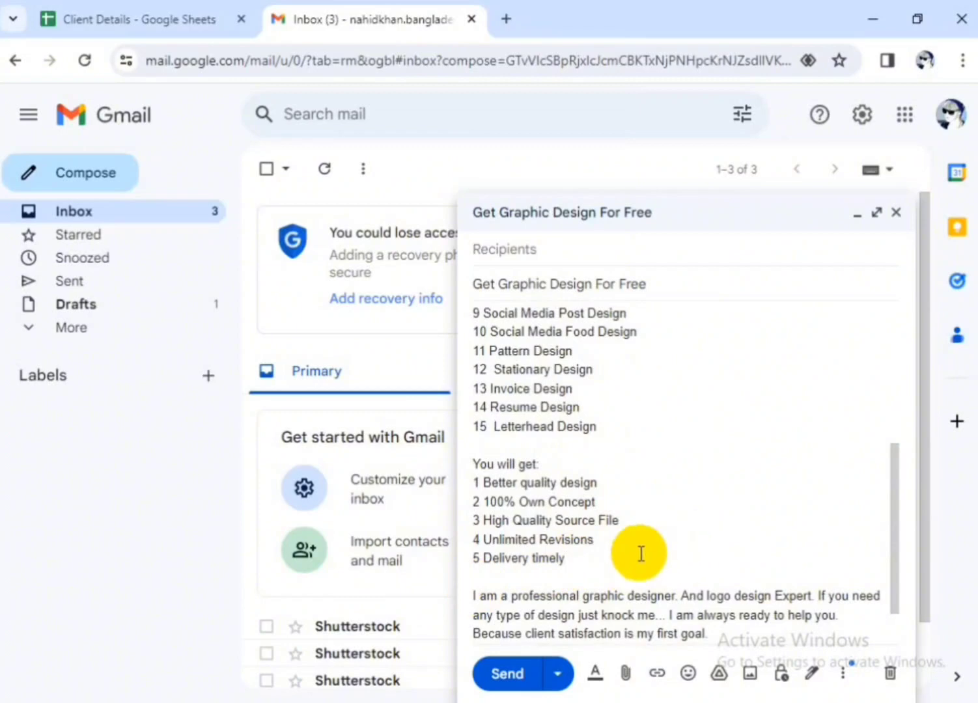
scroll(640, 553, "down", 1)
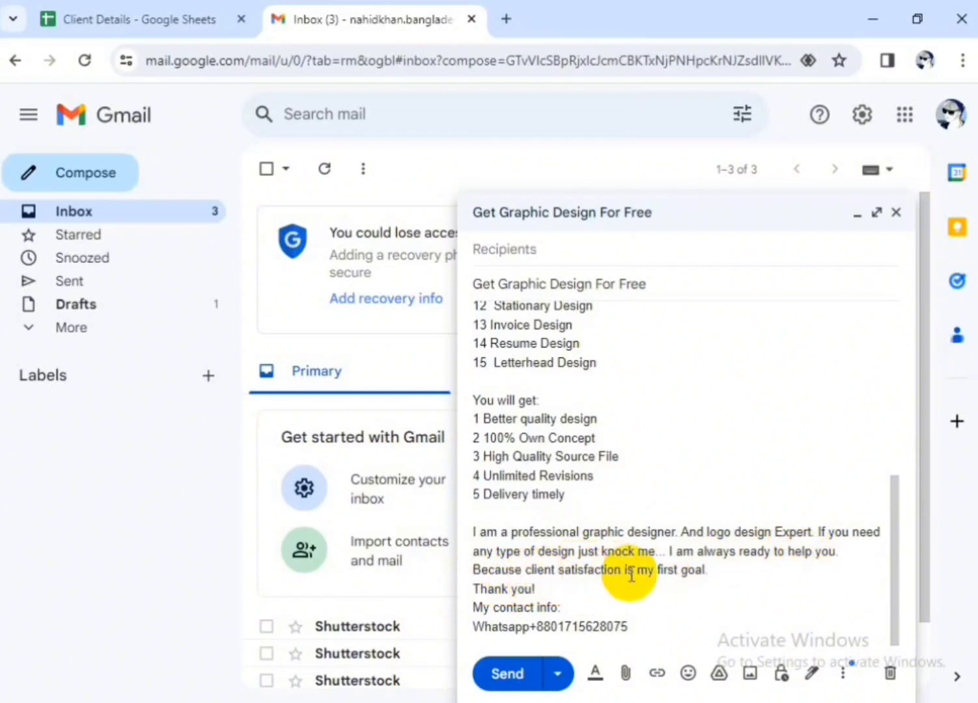
left_click(725, 576)
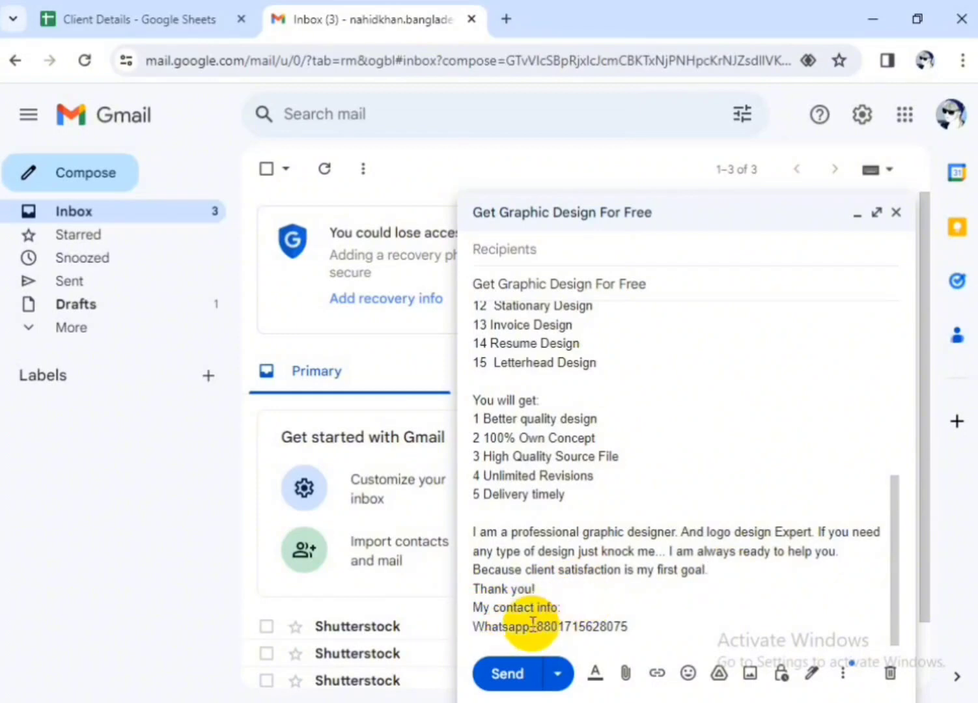
left_click_drag(531, 625, 647, 627)
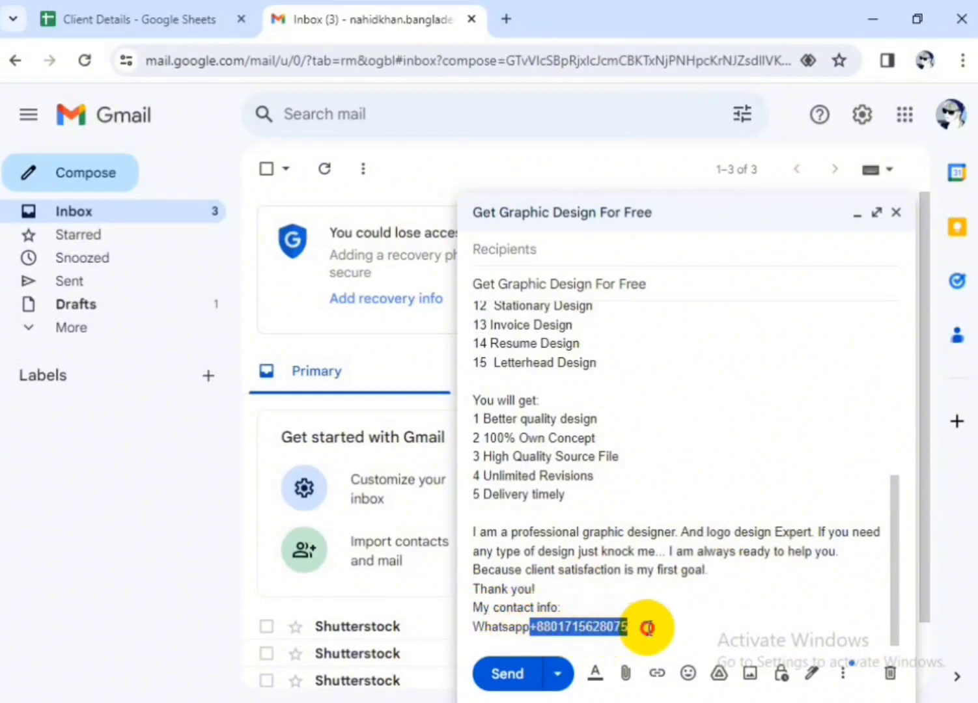
left_click(648, 628)
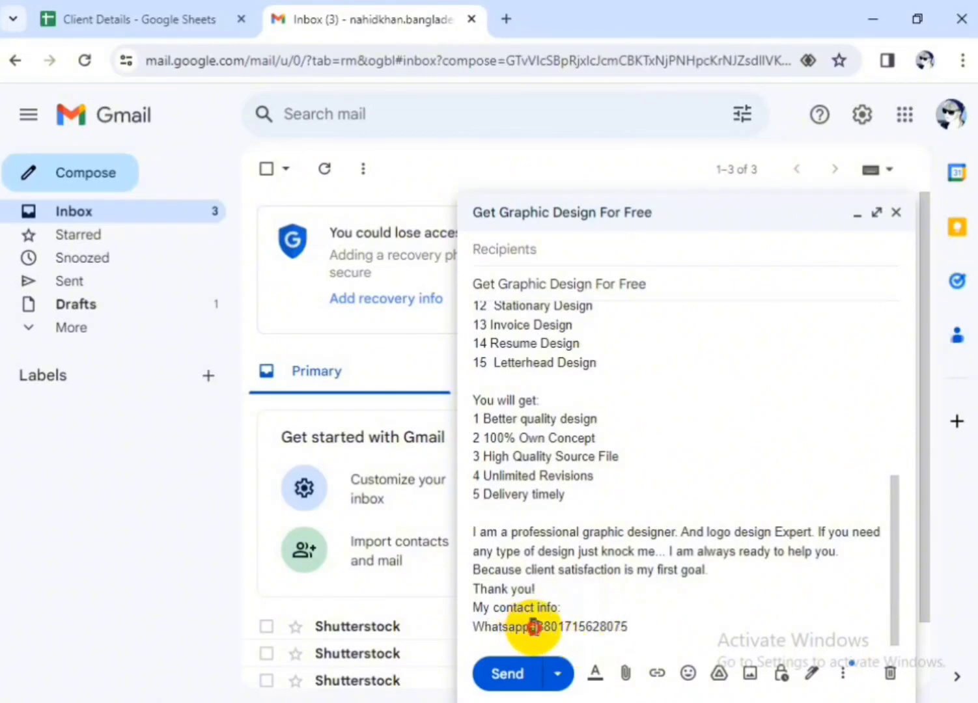
left_click_drag(533, 626, 643, 627)
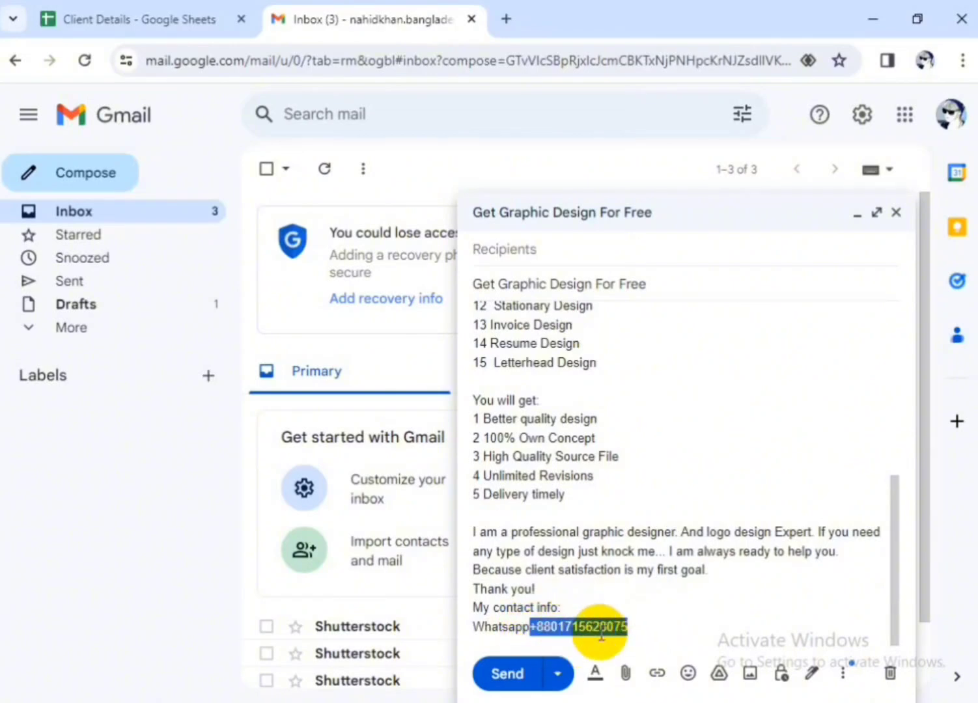
left_click(653, 622)
left_click_drag(531, 627, 649, 627)
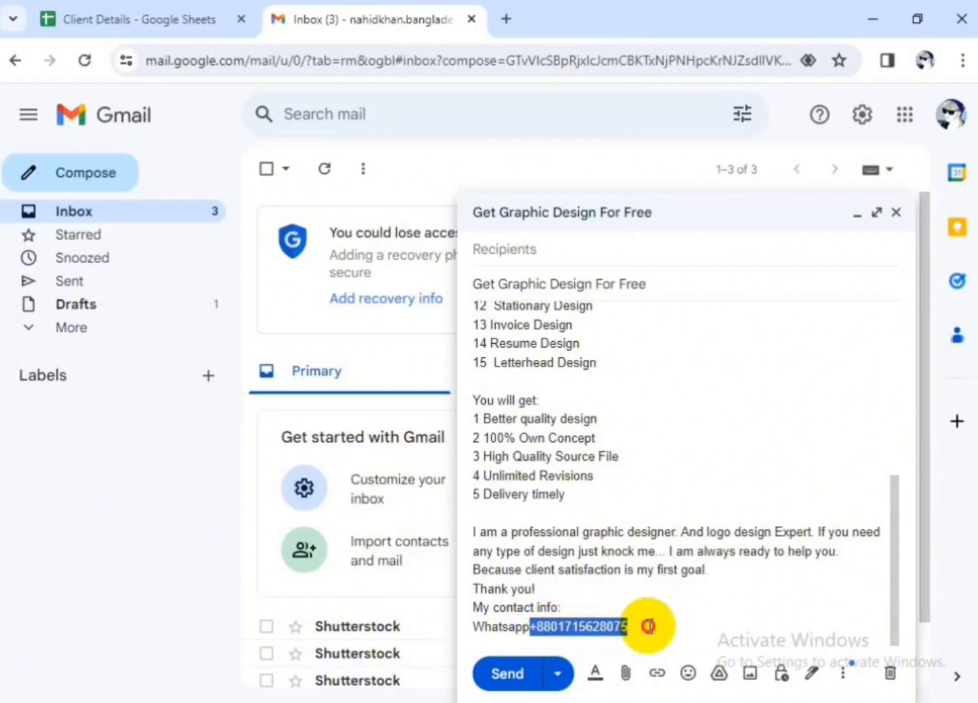
left_click(648, 626)
left_click_drag(530, 626, 646, 623)
left_click(648, 623)
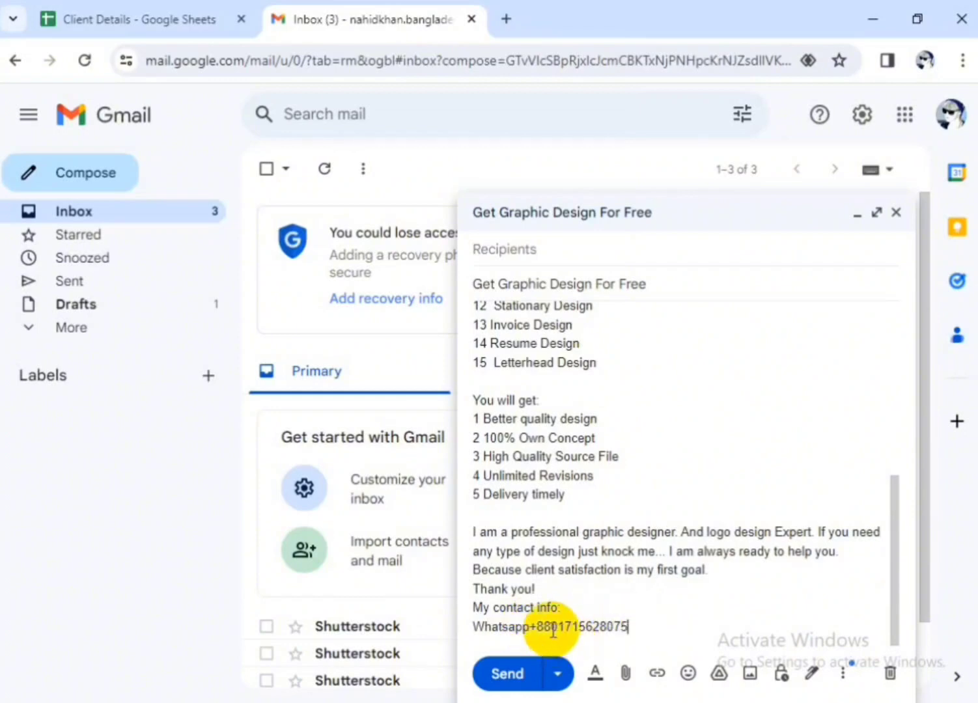
left_click_drag(530, 626, 643, 634)
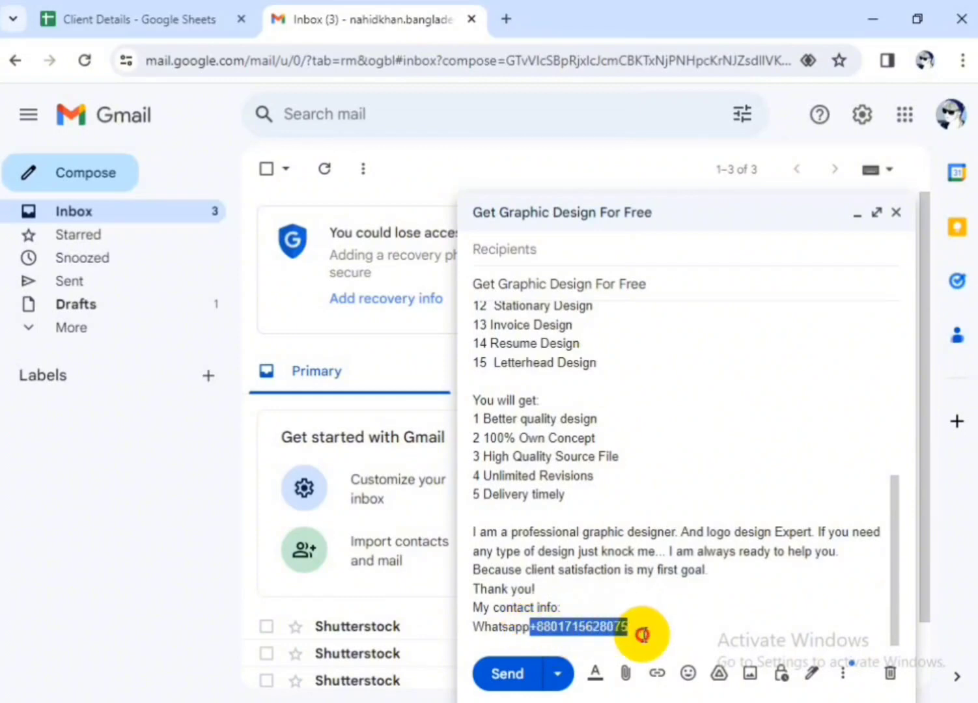
left_click(645, 633)
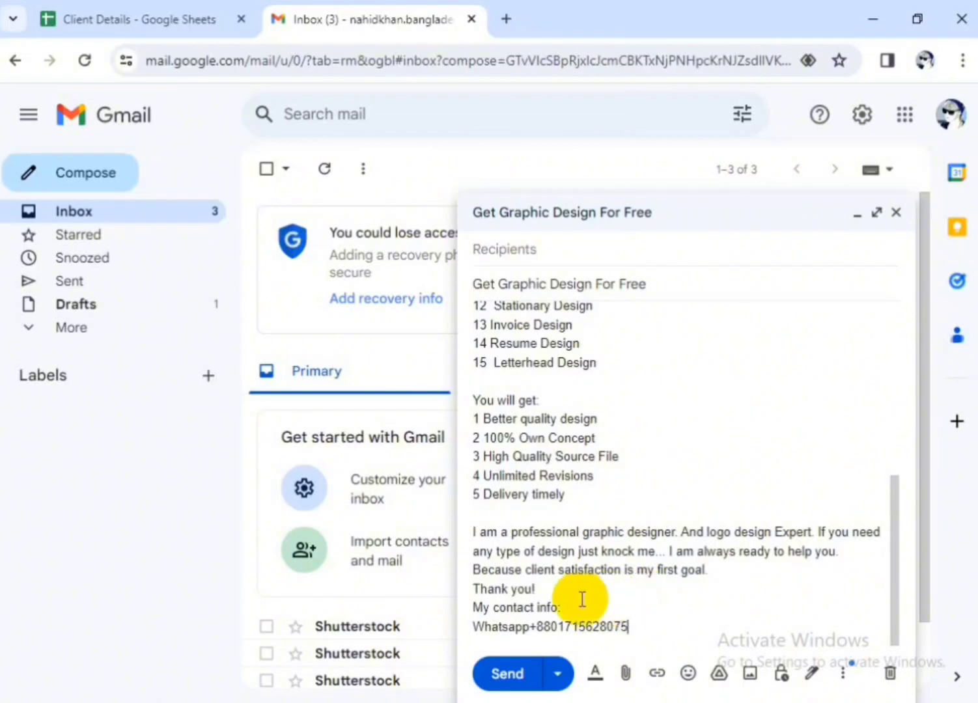
Save and close the email as a draft, and check the saved copy in Drafts
scroll(576, 596, "up", 2)
scroll(583, 598, "up", 4)
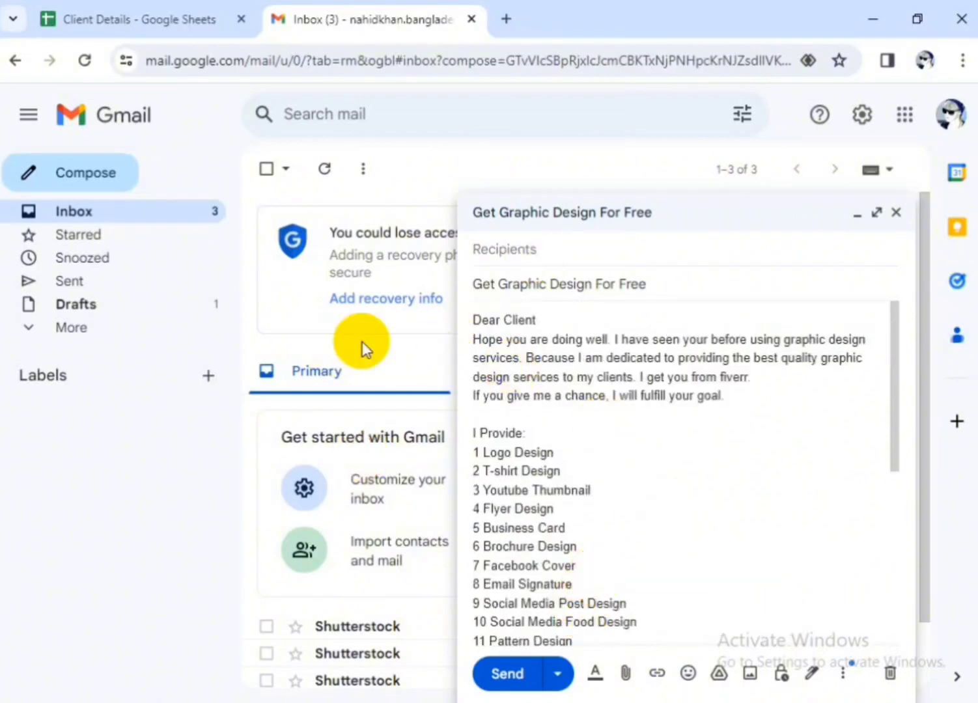
left_click(896, 215)
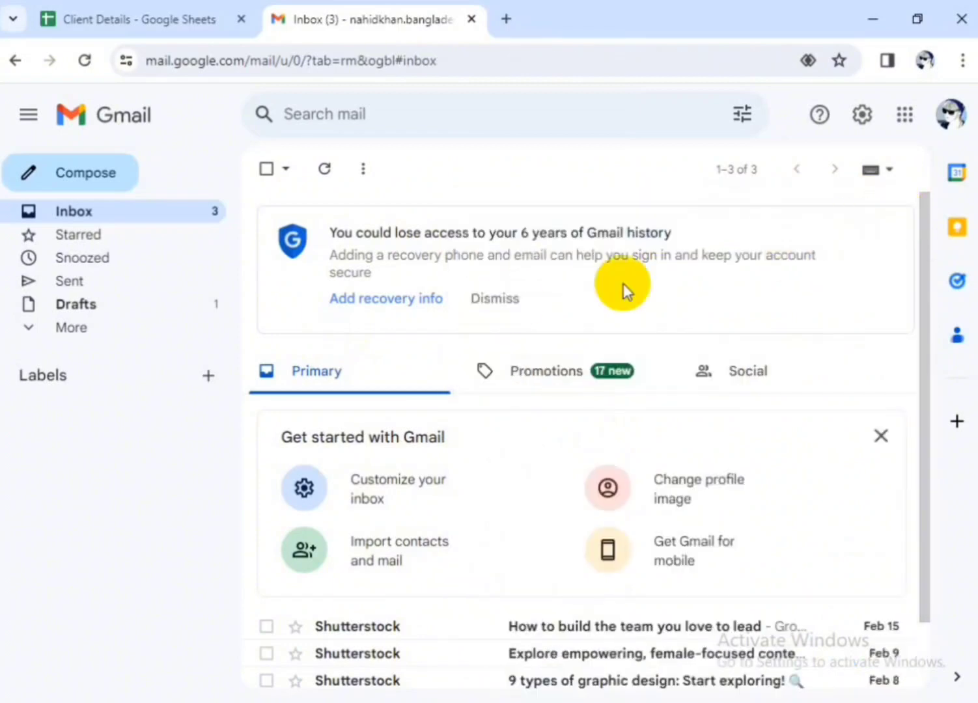
left_click(90, 307)
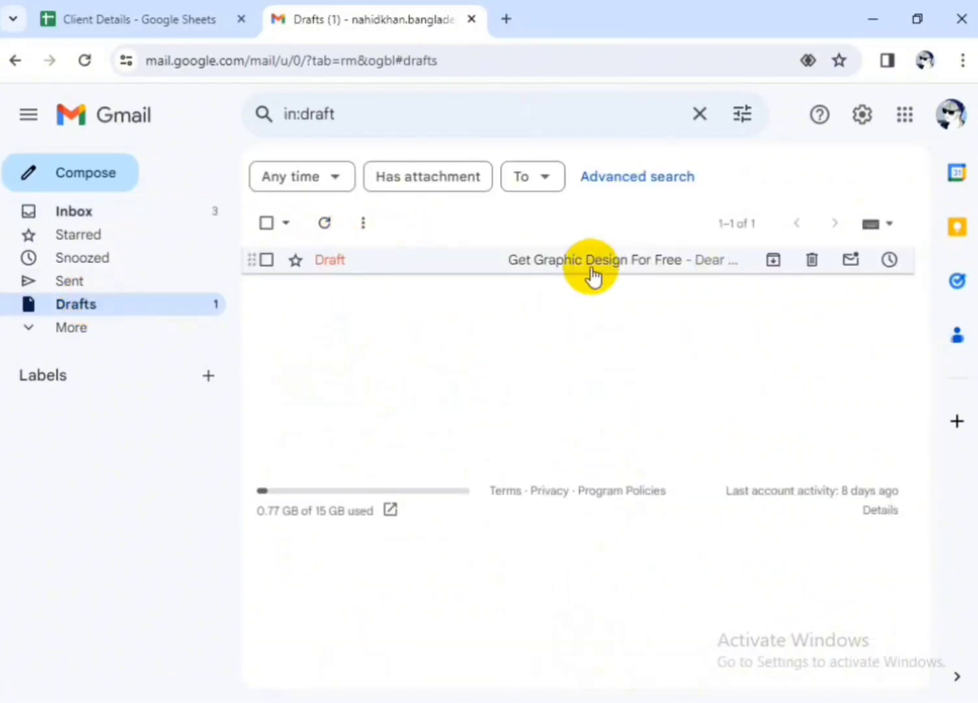
left_click(538, 270)
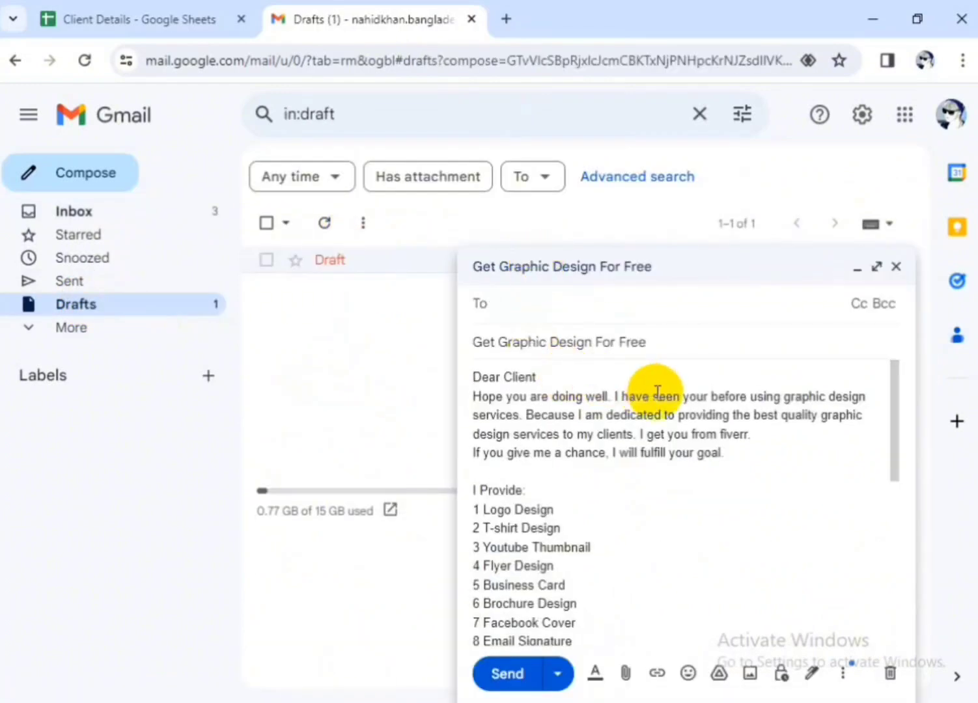
scroll(657, 394, "down", 5)
scroll(655, 405, "up", 5)
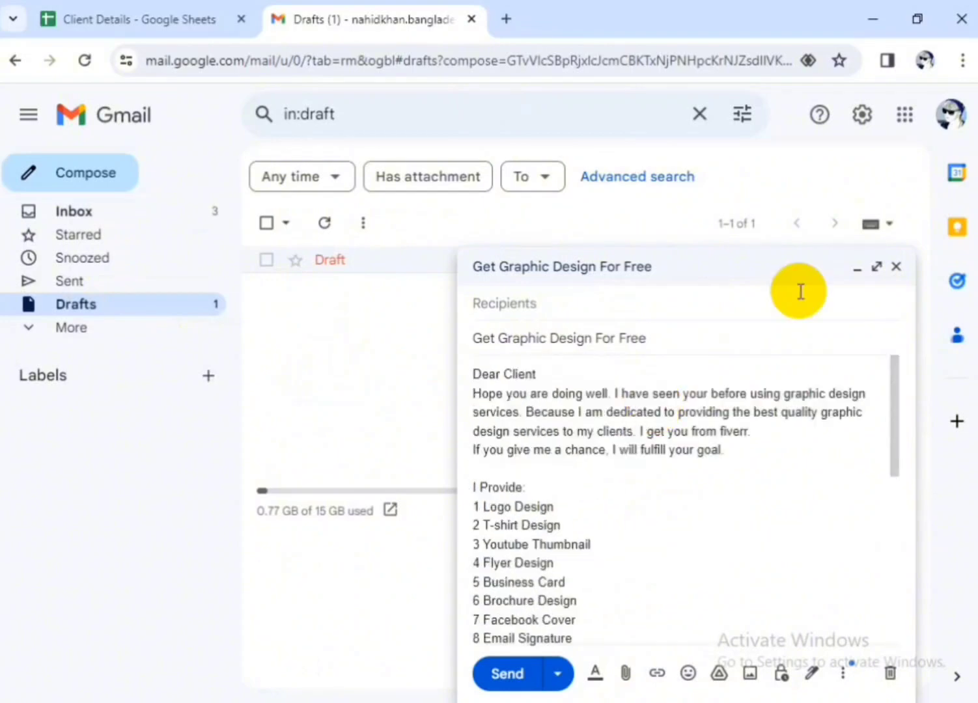
left_click(896, 267)
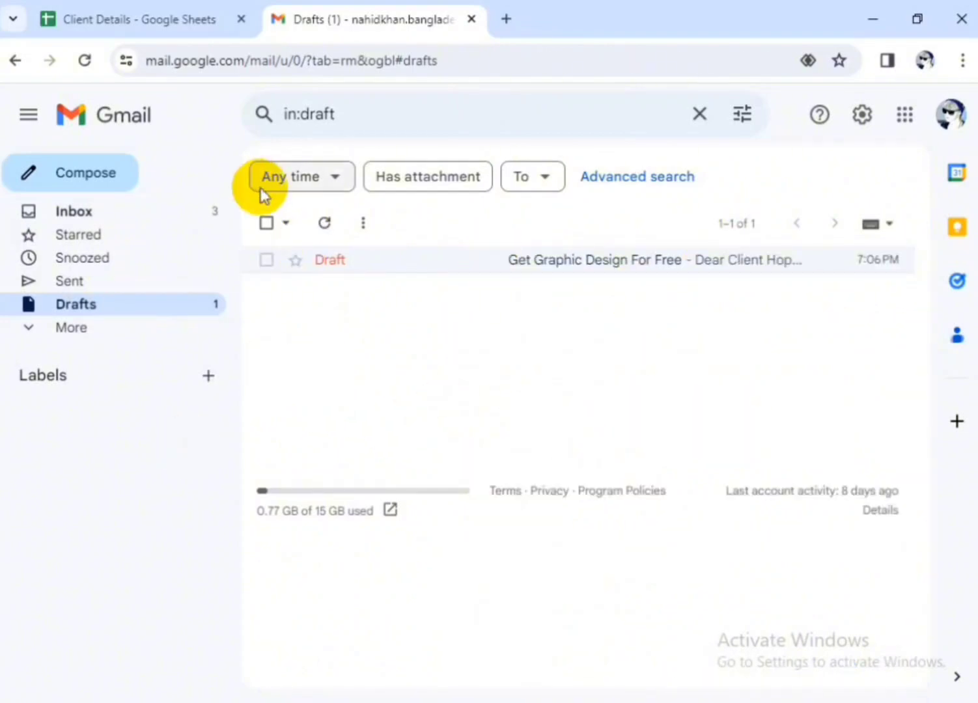
Switch to the Client Details spreadsheet in Google Sheets, dismissing the Dropdown Chips tip, and open the marketplace for getting add-ons
left_click(176, 19)
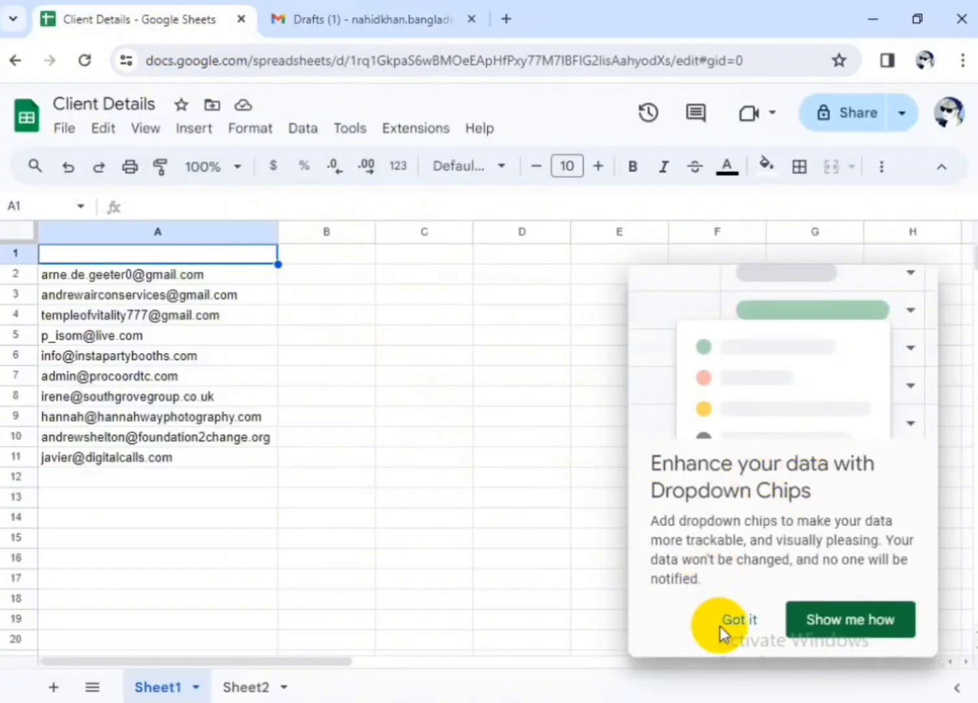
left_click(741, 626)
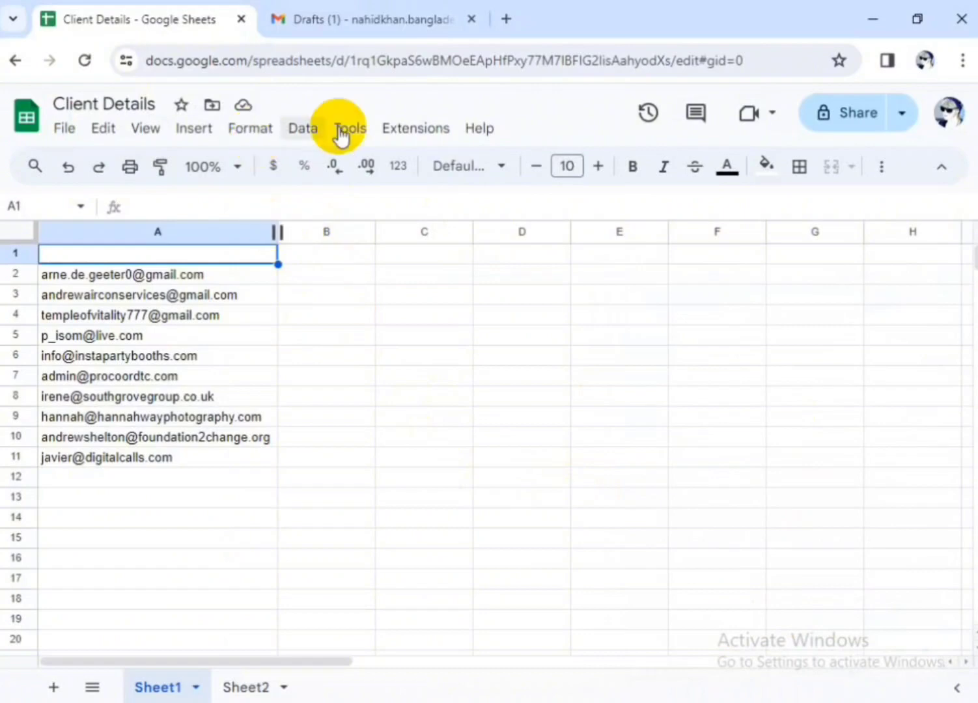
left_click(416, 130)
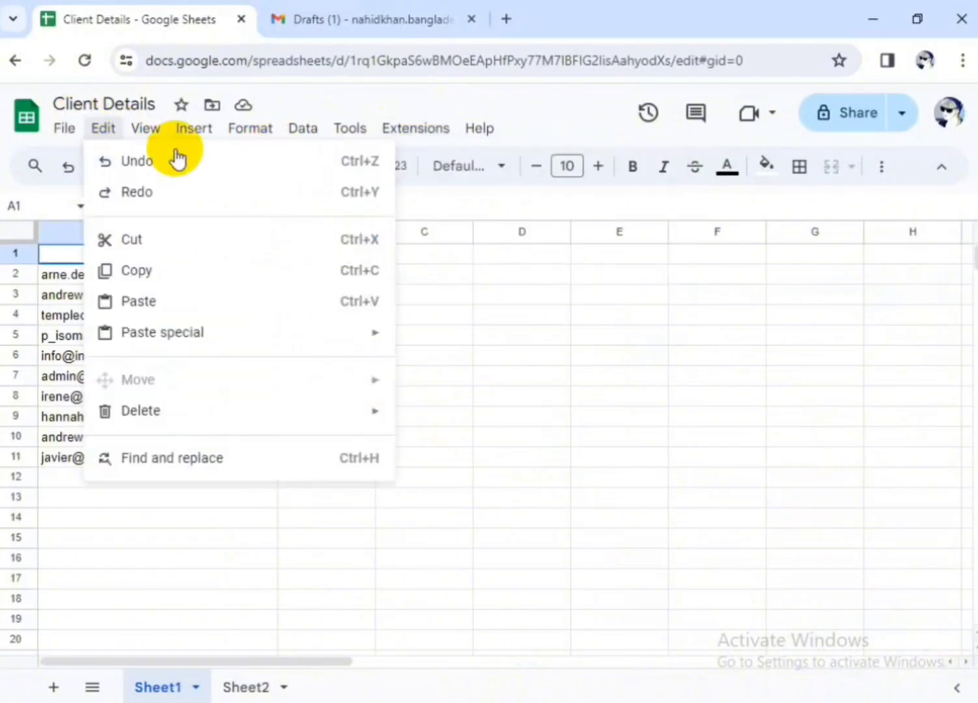
mouse_move(430, 173)
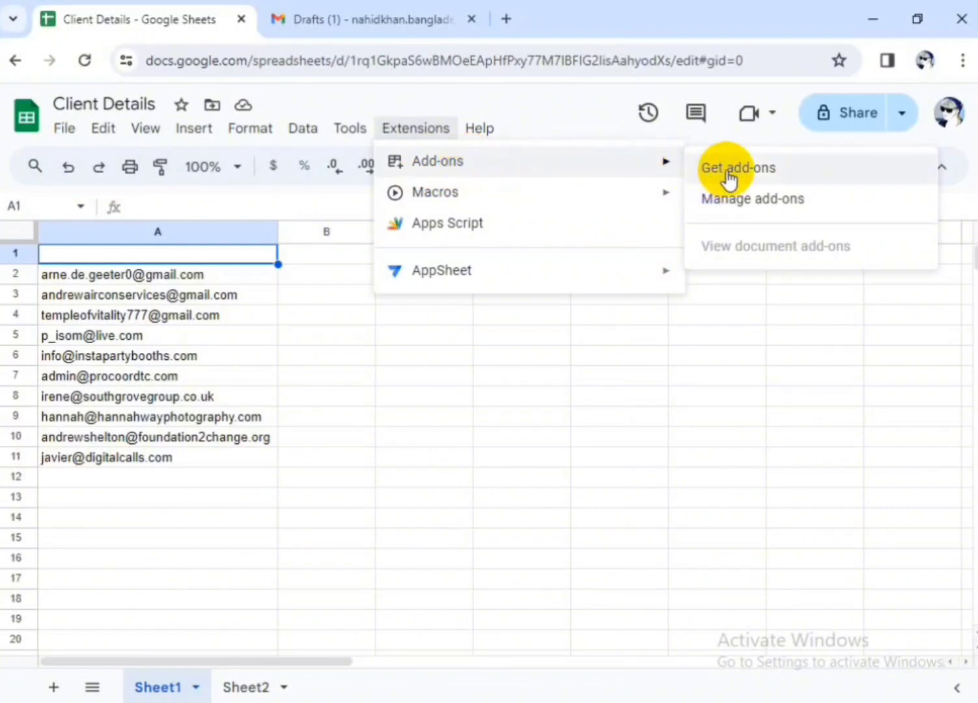
left_click(729, 169)
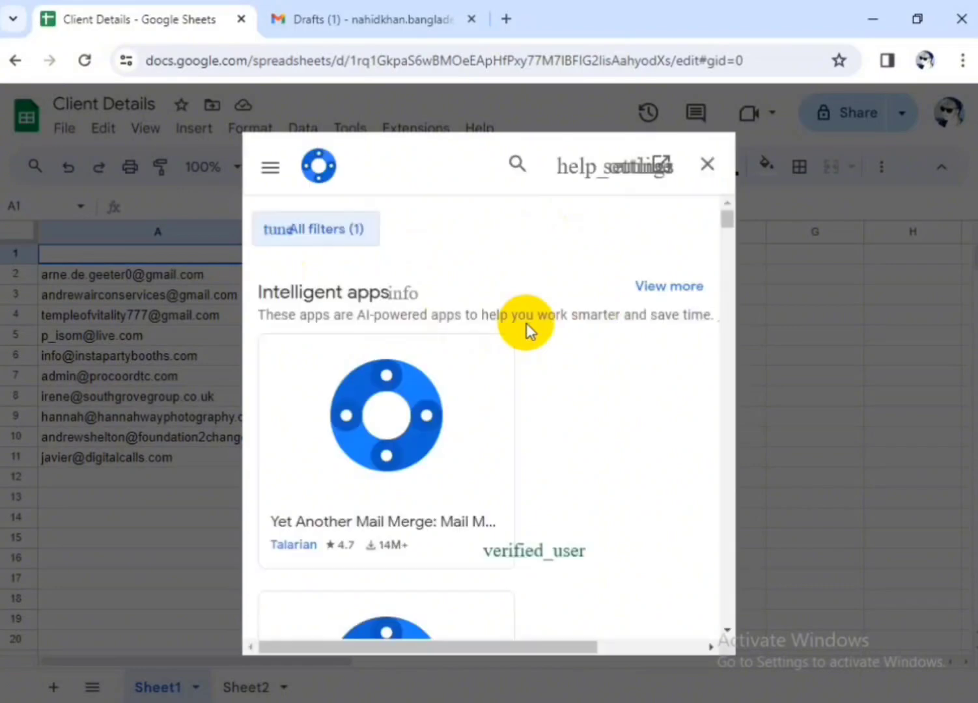
Search the add-ons for "yet" and open the Yet Another Mail Merge listing by Talarian
left_click(513, 166)
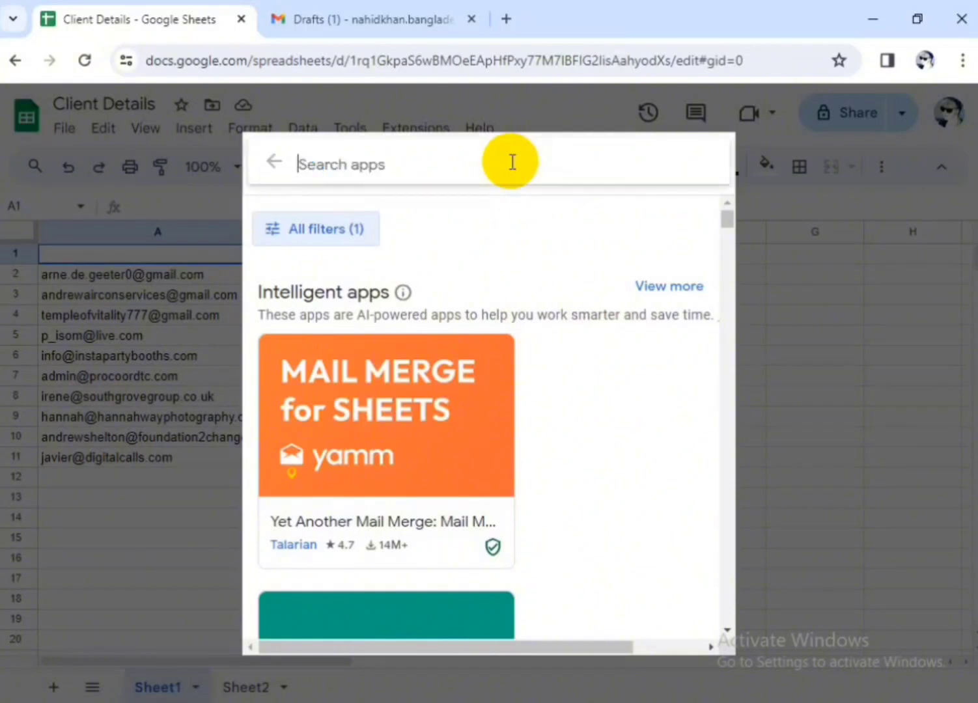
type("yet")
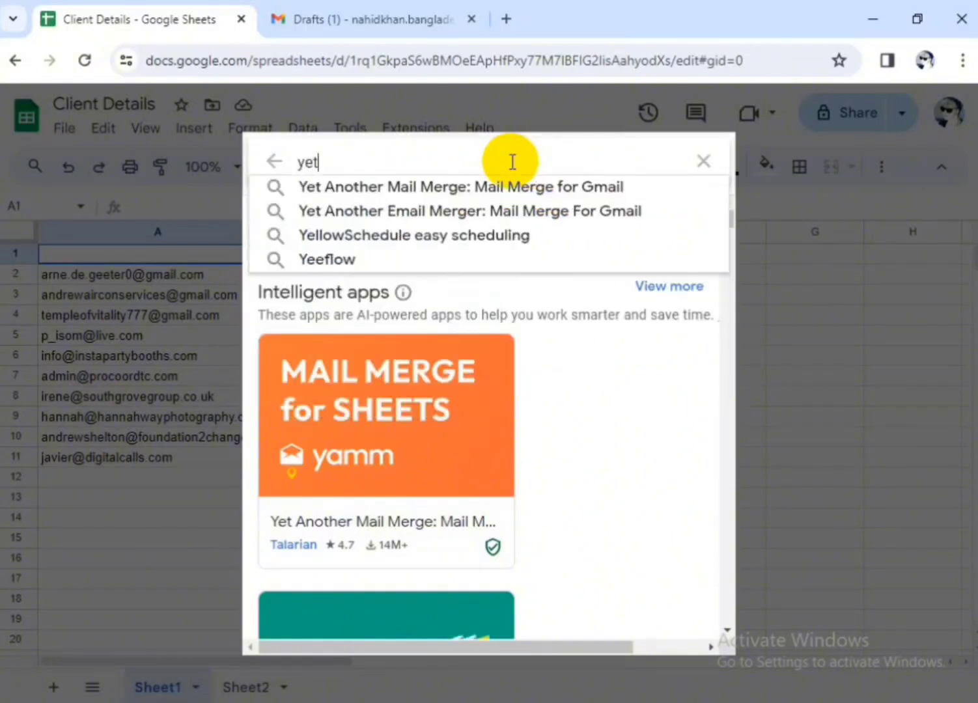
key("Return")
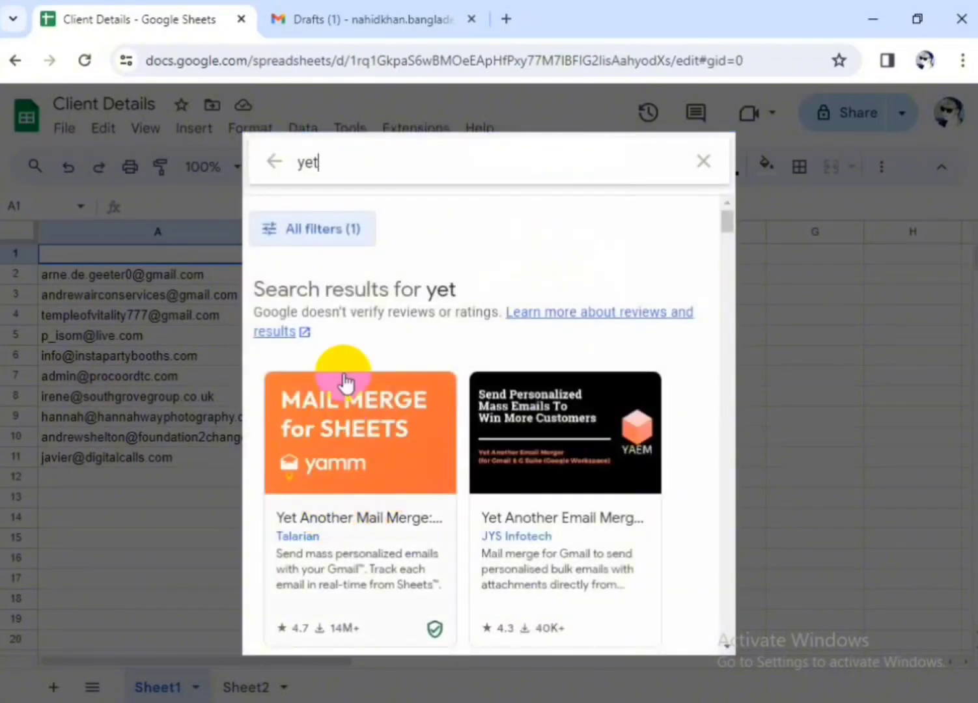
scroll(564, 395, "down", 2)
scroll(567, 416, "down", 8)
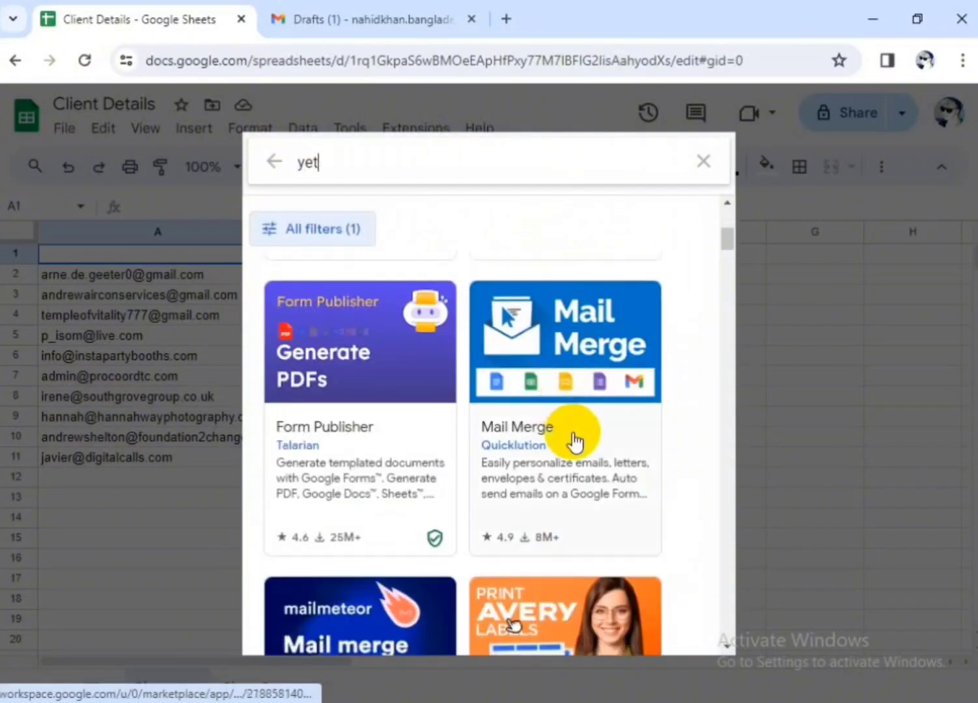
scroll(571, 432, "up", 12)
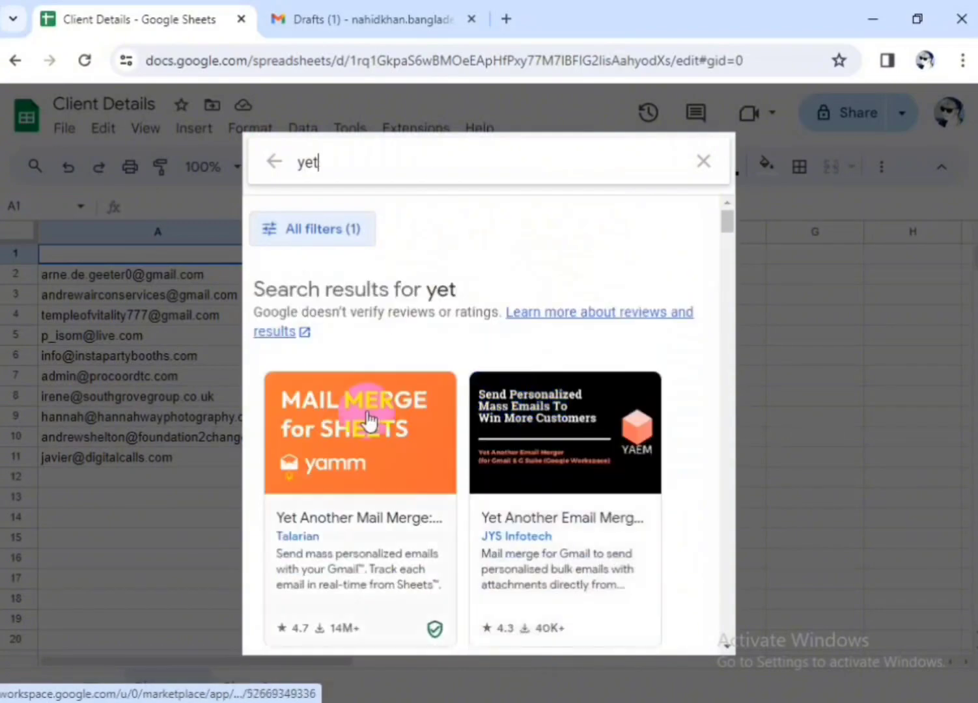
left_click(340, 442)
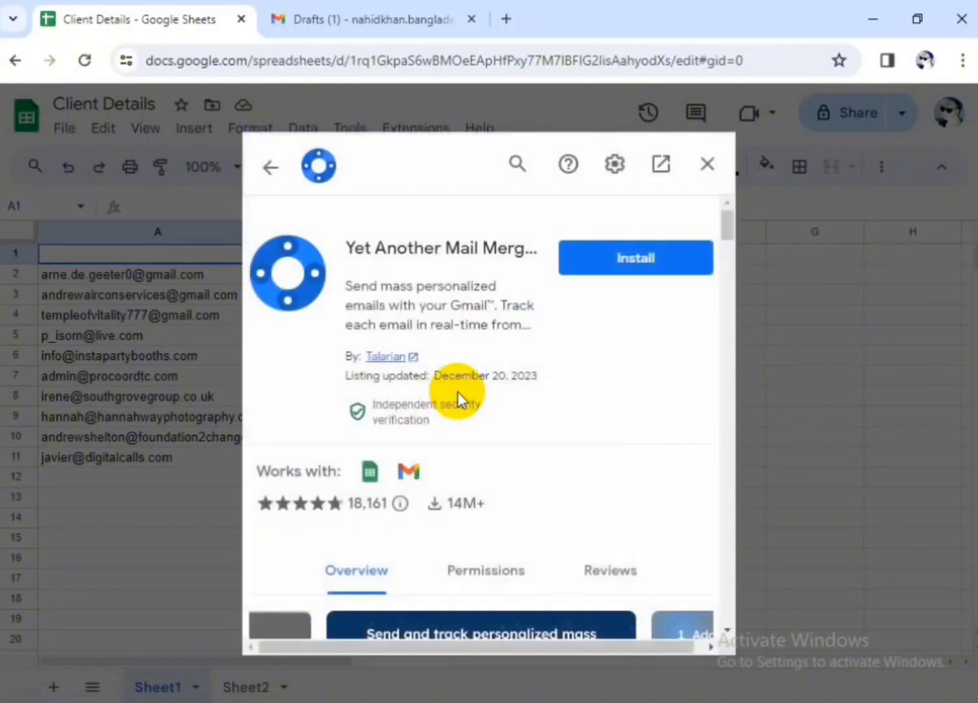
Install the Yet Another Mail Merge add-on and close the marketplace listing
left_click(638, 266)
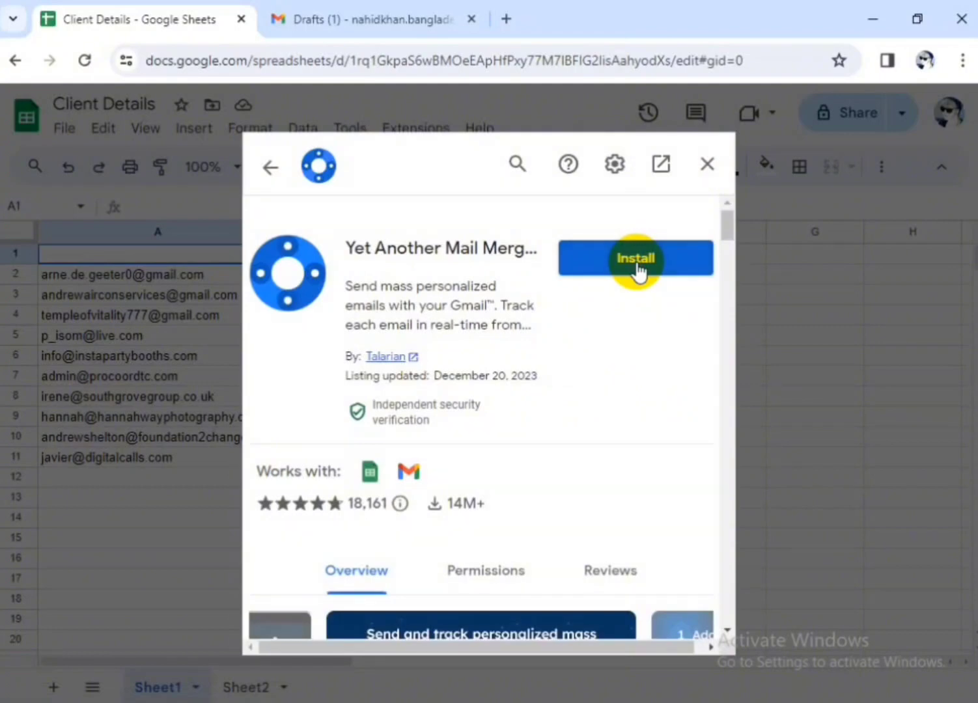
left_click(617, 267)
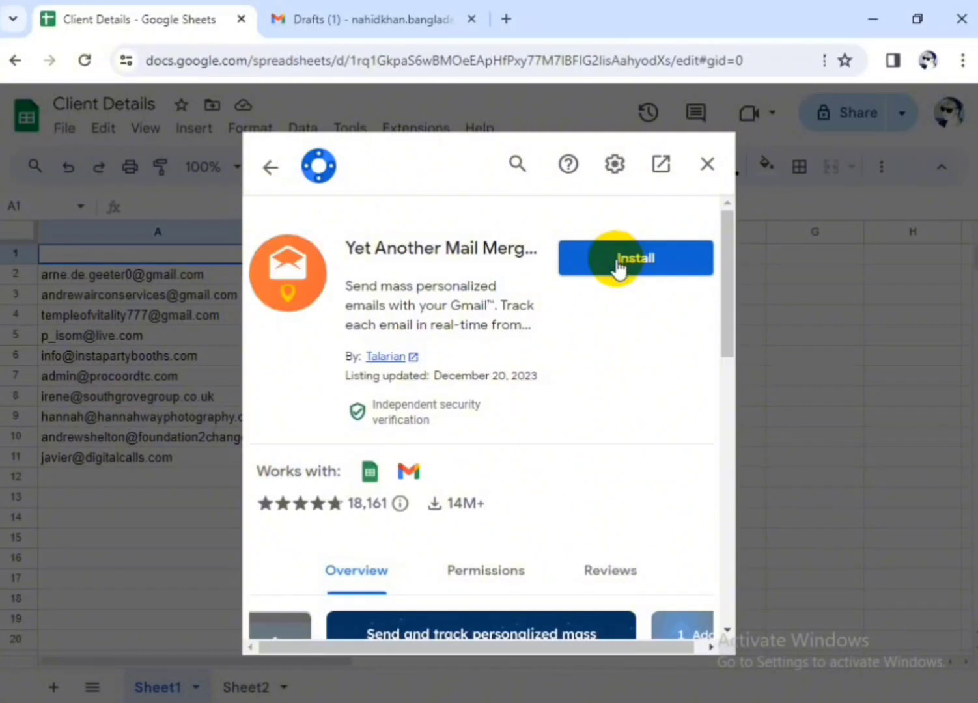
scroll(566, 339, "down", 2)
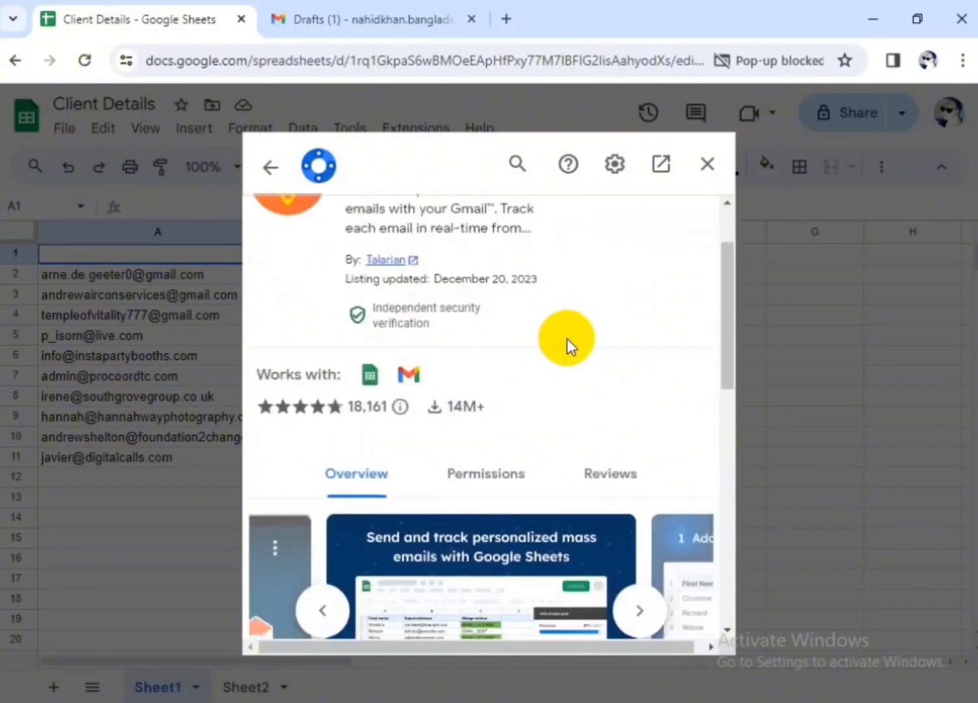
scroll(566, 339, "up", 2)
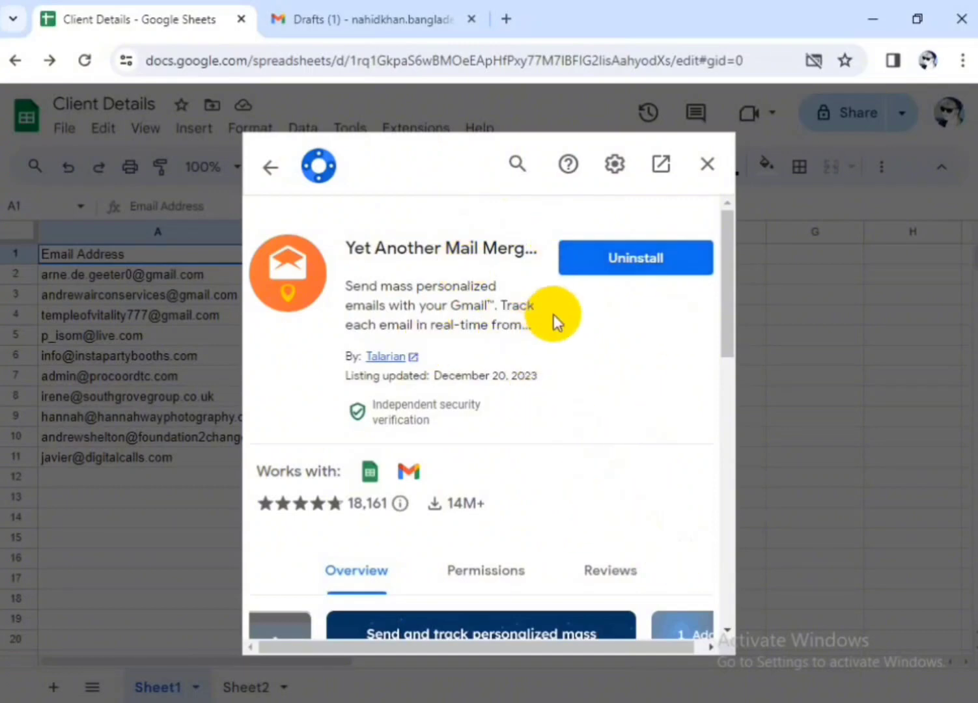
left_click(707, 171)
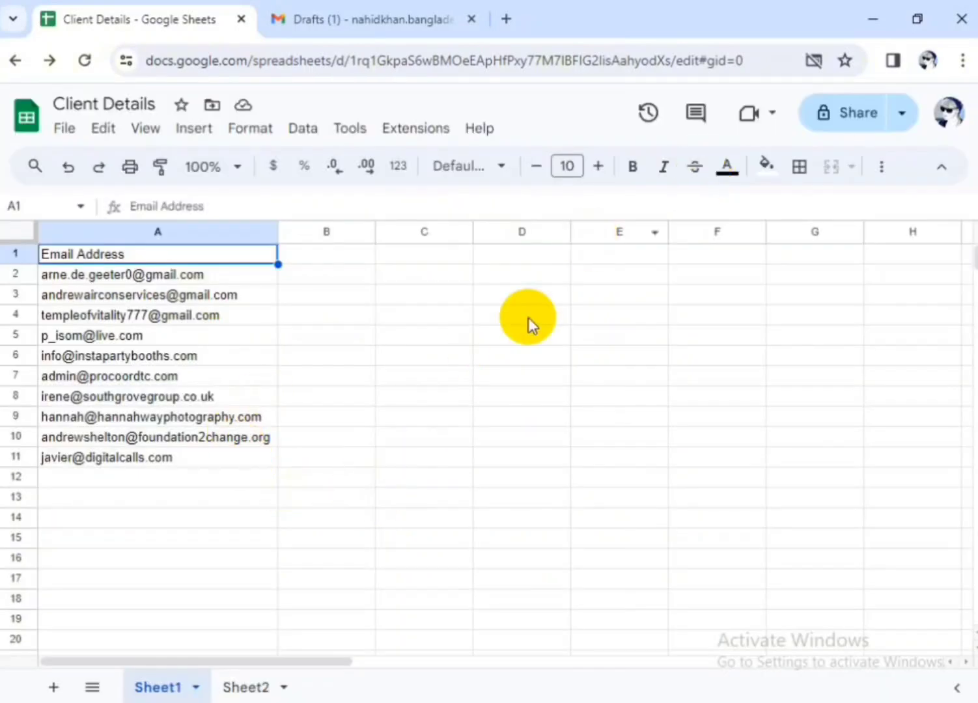
Start a mail merge on the Client Details sheet with the Yet Another Mail Merge extension
left_click(425, 134)
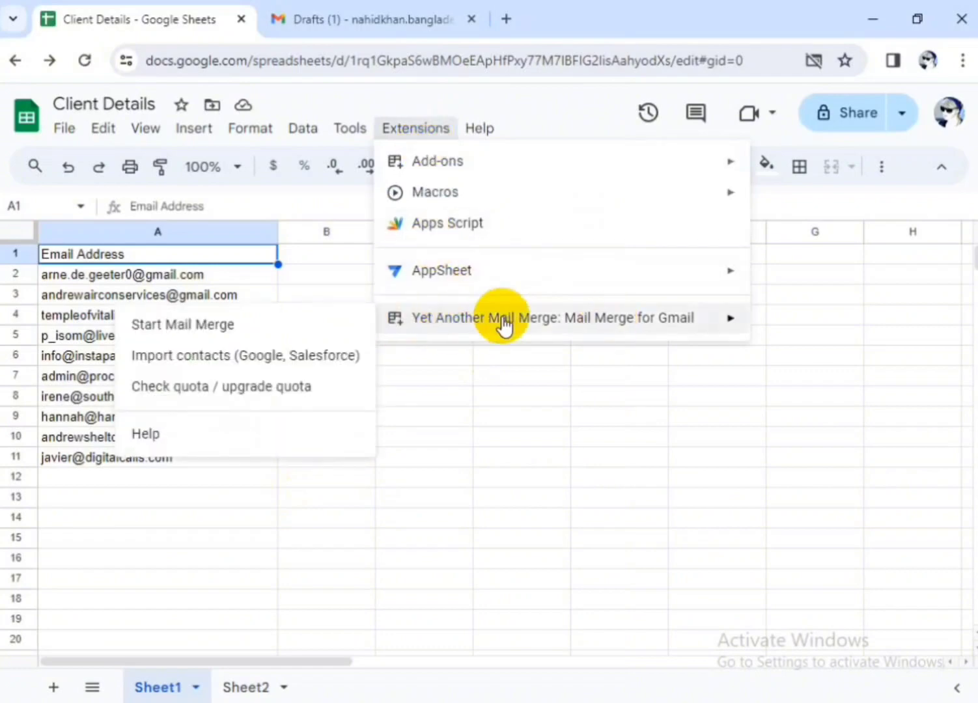
mouse_move(454, 319)
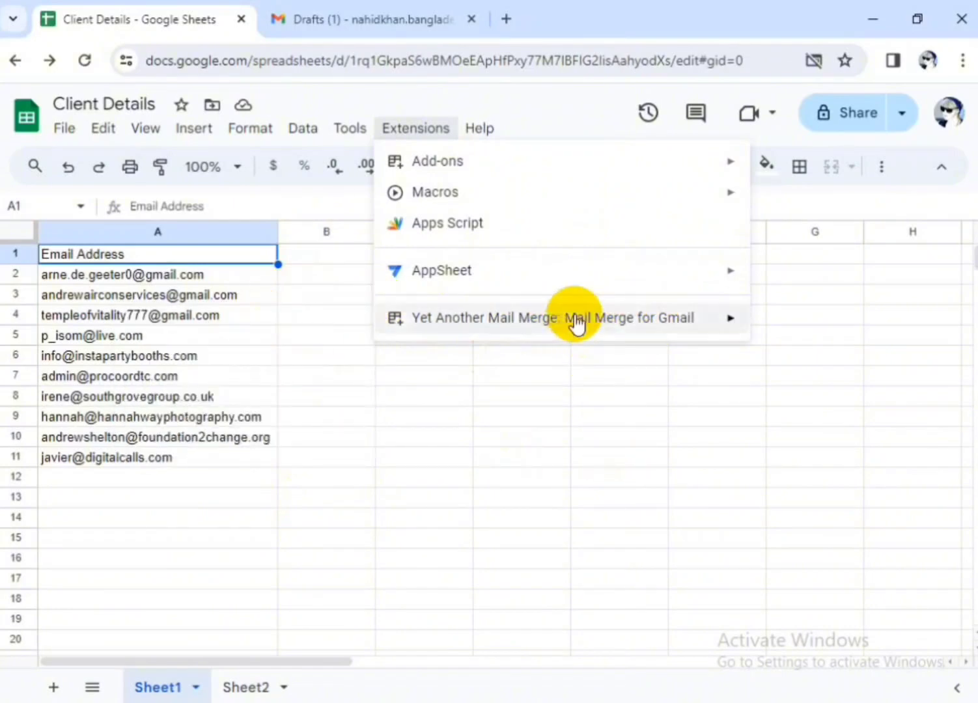
mouse_move(573, 322)
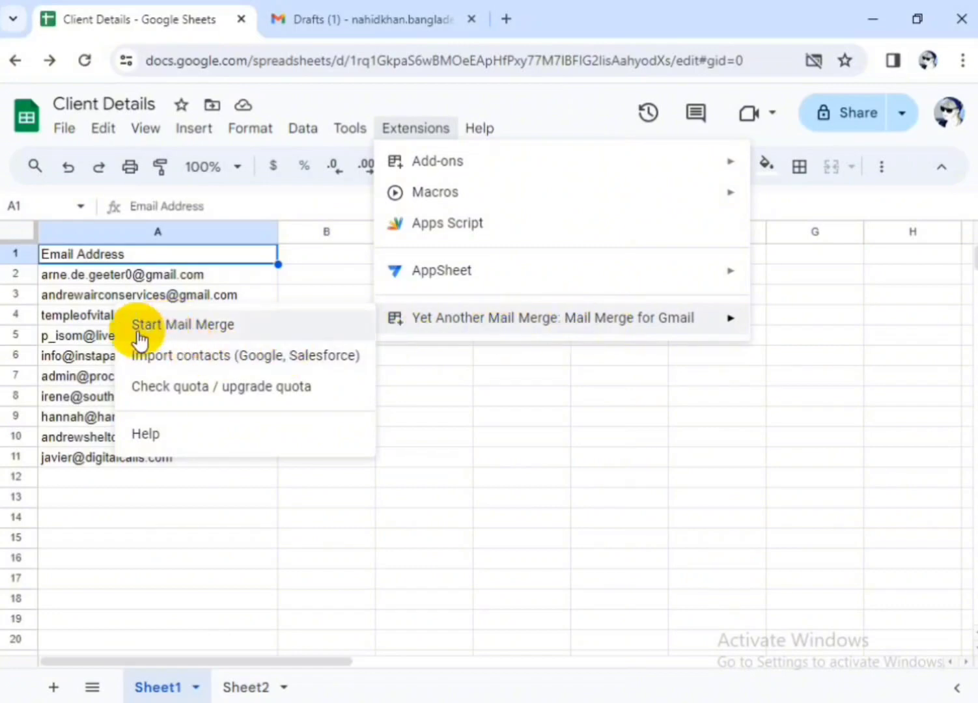
left_click(638, 377)
left_click(425, 127)
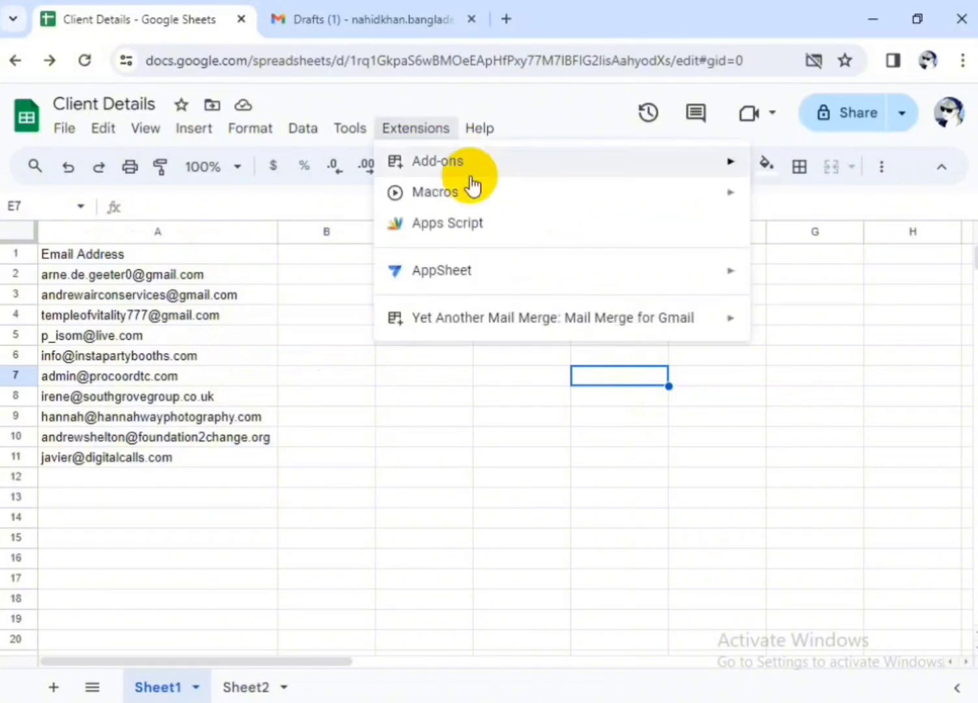
mouse_move(628, 320)
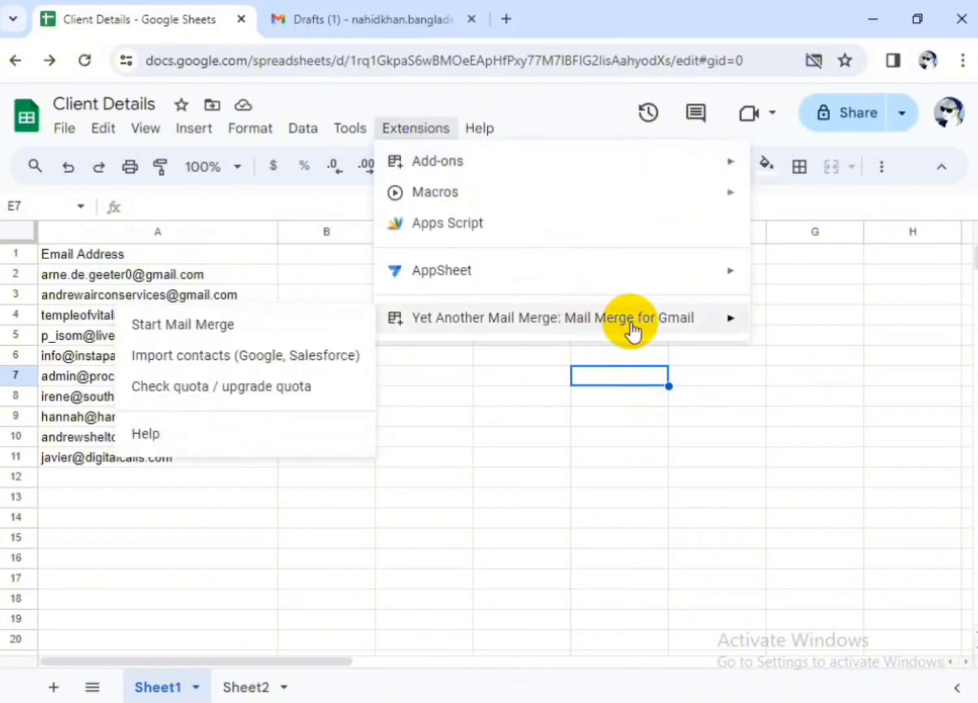
left_click(212, 330)
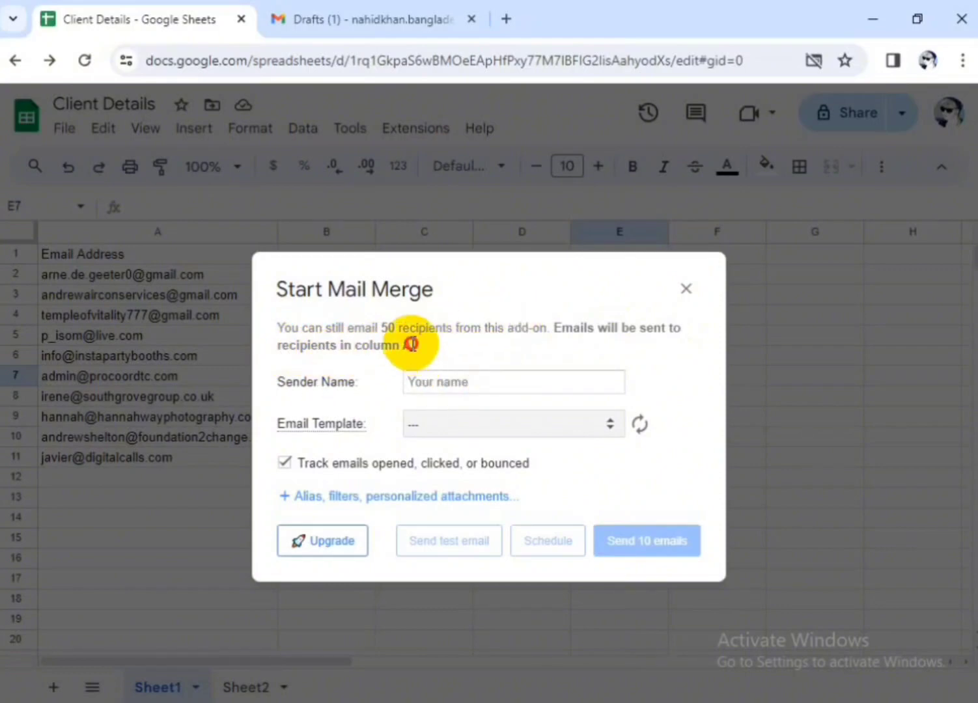
Read the notice about the recipient quota and column, and enter the sender's full name as the Sender Name
left_click_drag(412, 345, 271, 332)
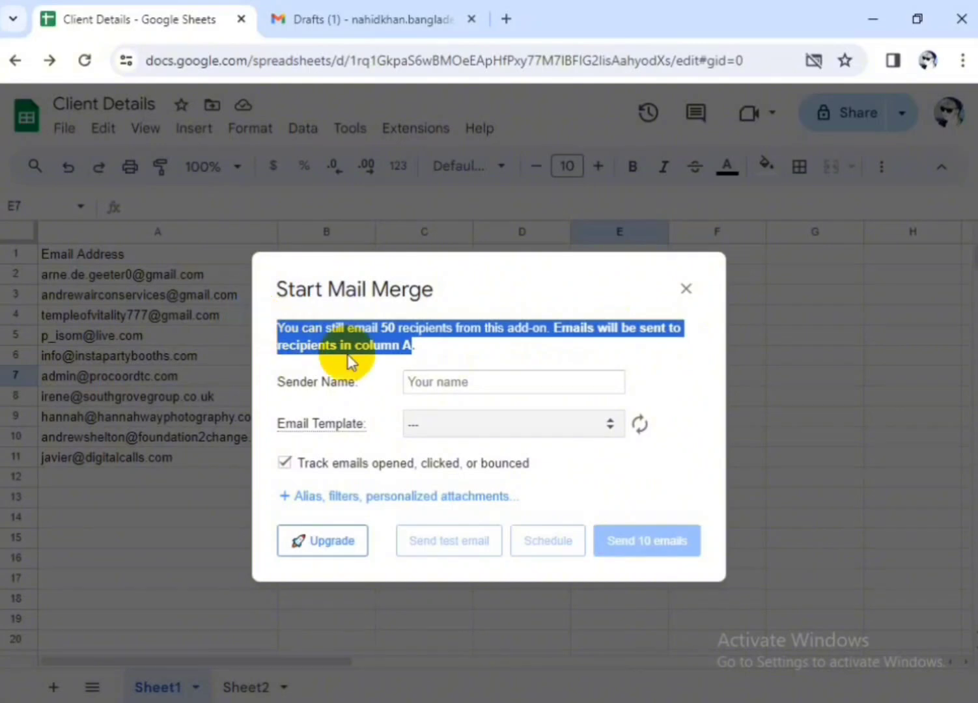
left_click(422, 351)
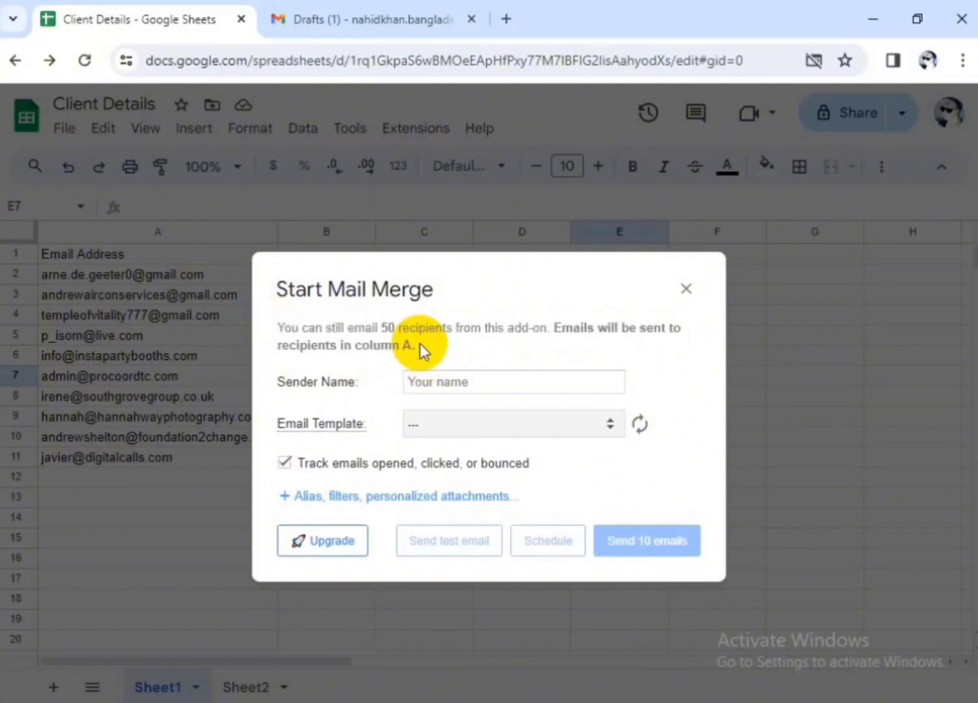
left_click(418, 386)
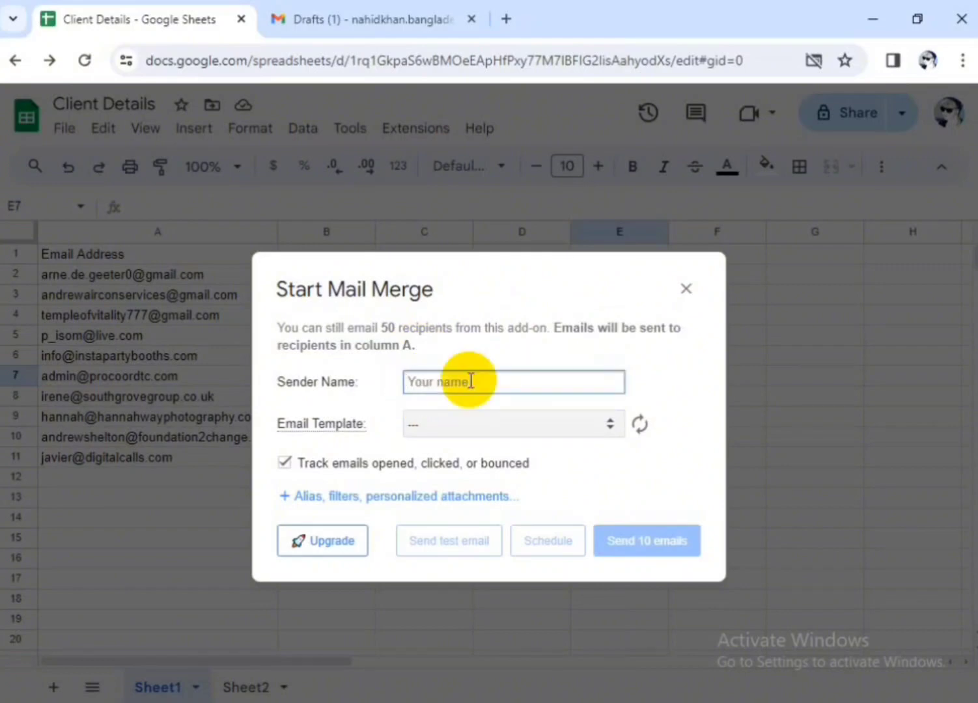
type("Md")
key("BackSpace")
type(". Nahid Khan")
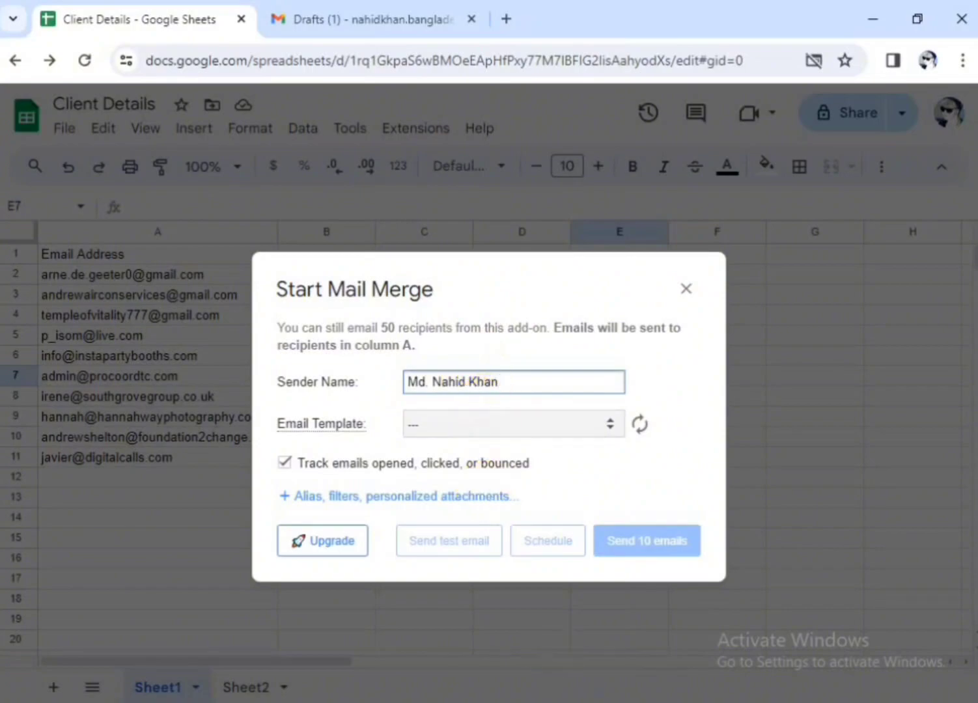
Glance at the Notepad text and choose the "Get Graphic Design For Free" draft as the mail merge's email template
left_click(556, 702)
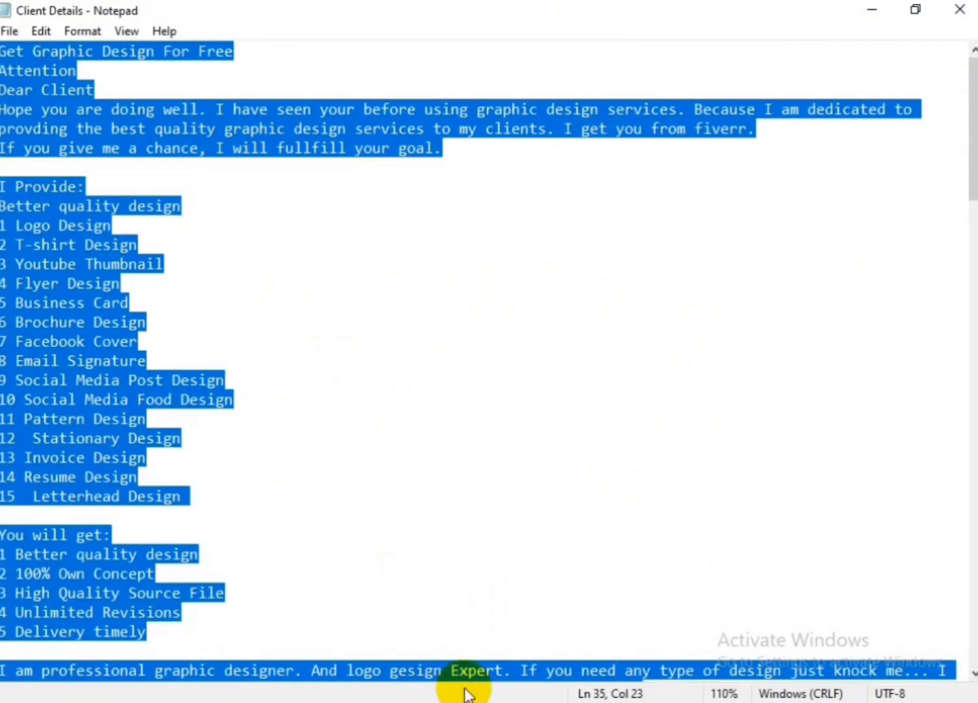
left_click(557, 702)
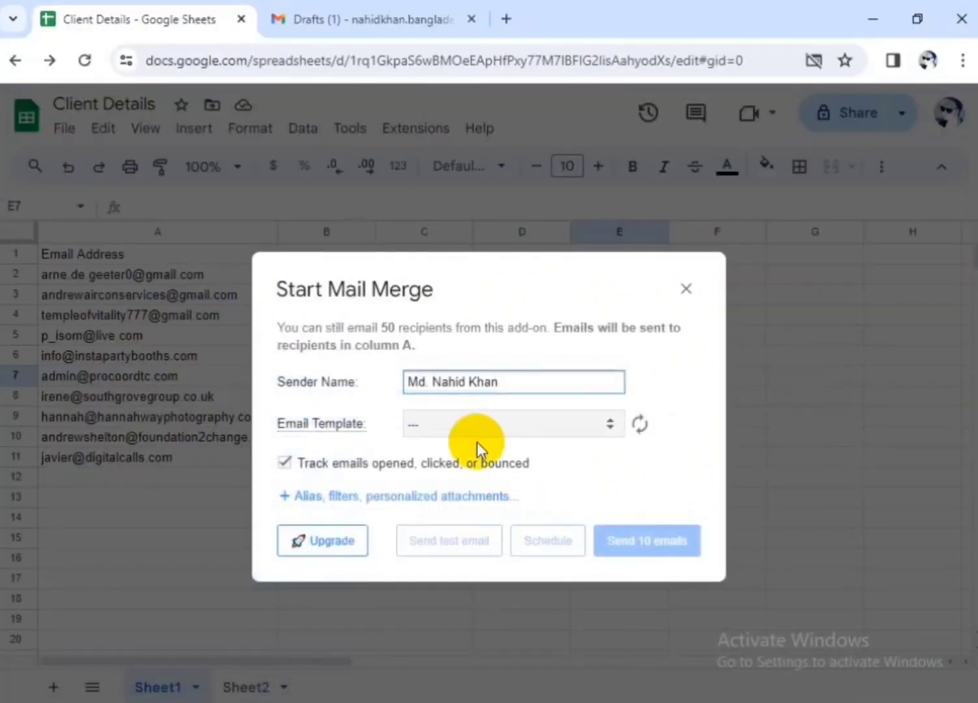
left_click(611, 425)
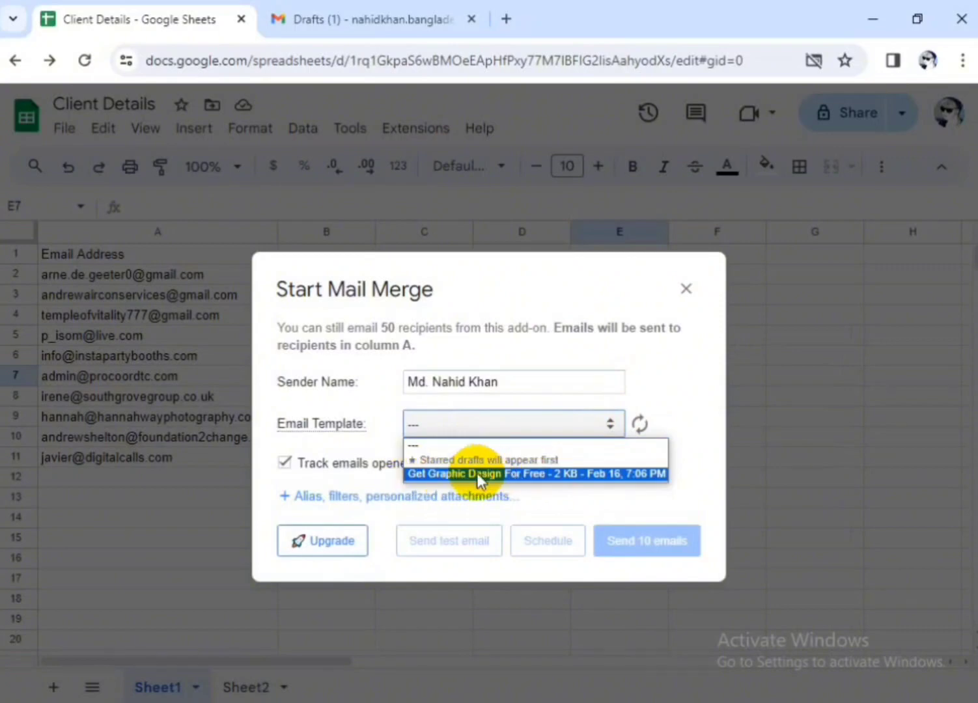
left_click(421, 474)
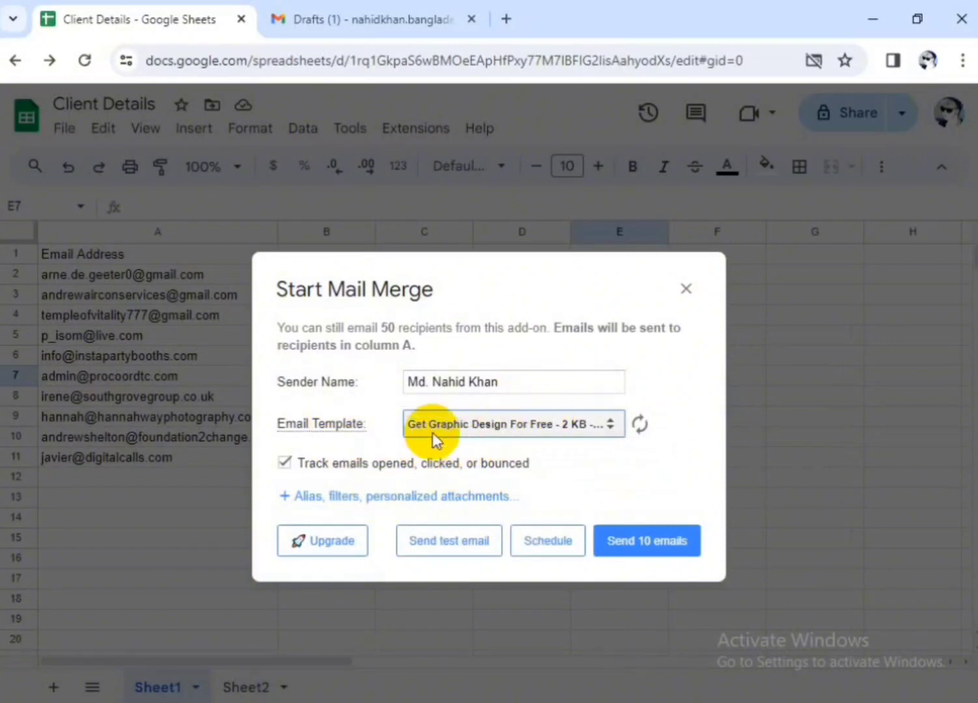
left_click(509, 426)
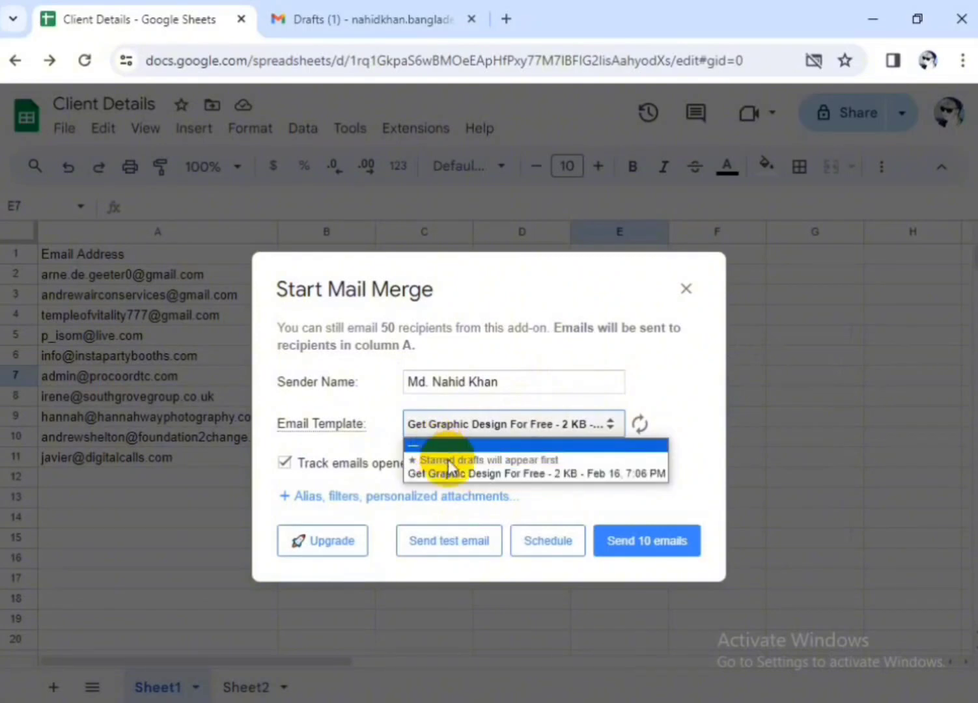
left_click(474, 422)
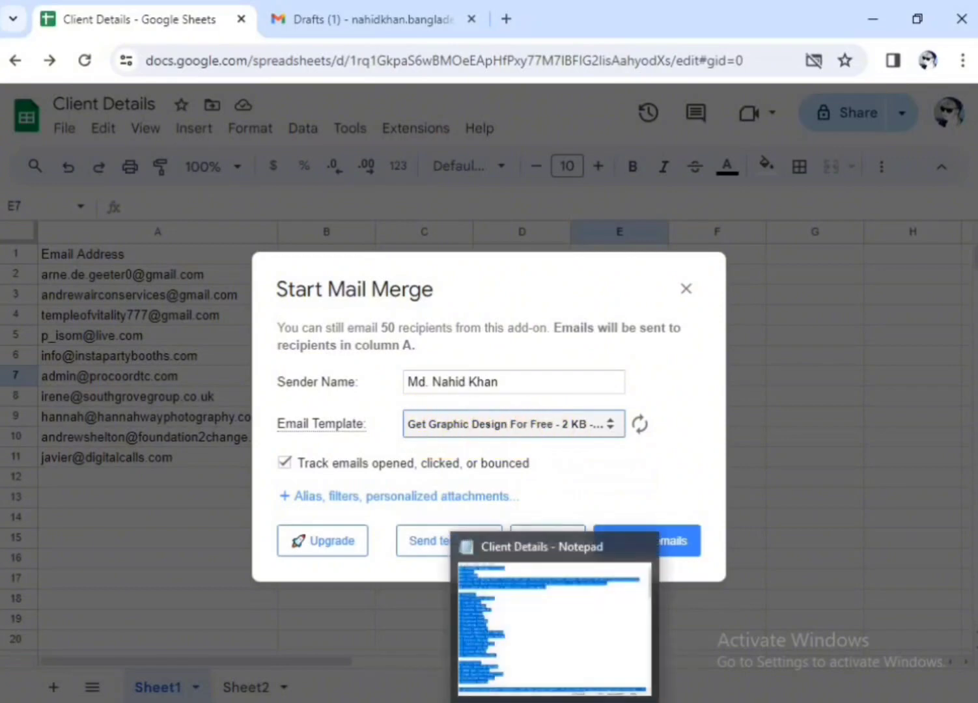
Check the Notepad text and the "Get Graphic Design For Free" draft in Gmail, and return to the Client Details spreadsheet
left_click(557, 702)
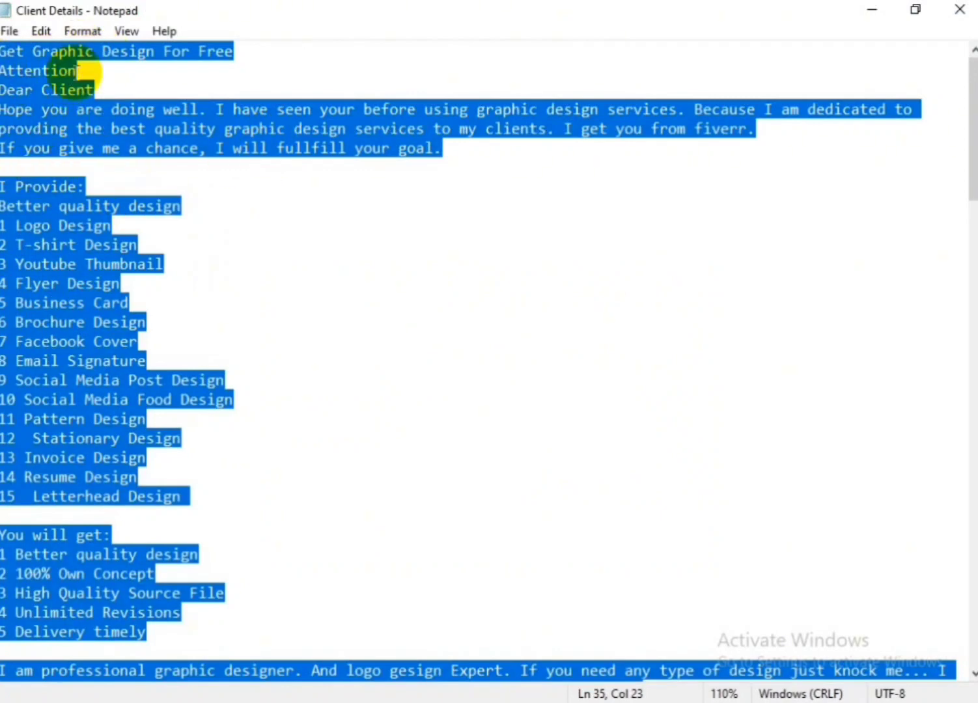
key("alt+Tab")
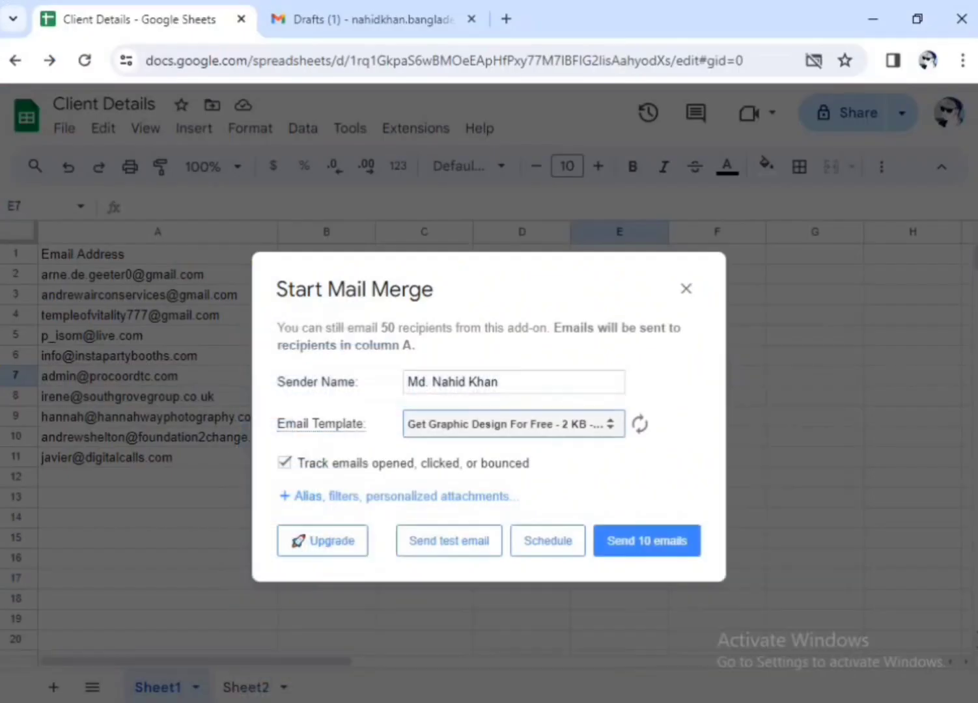
left_click(366, 19)
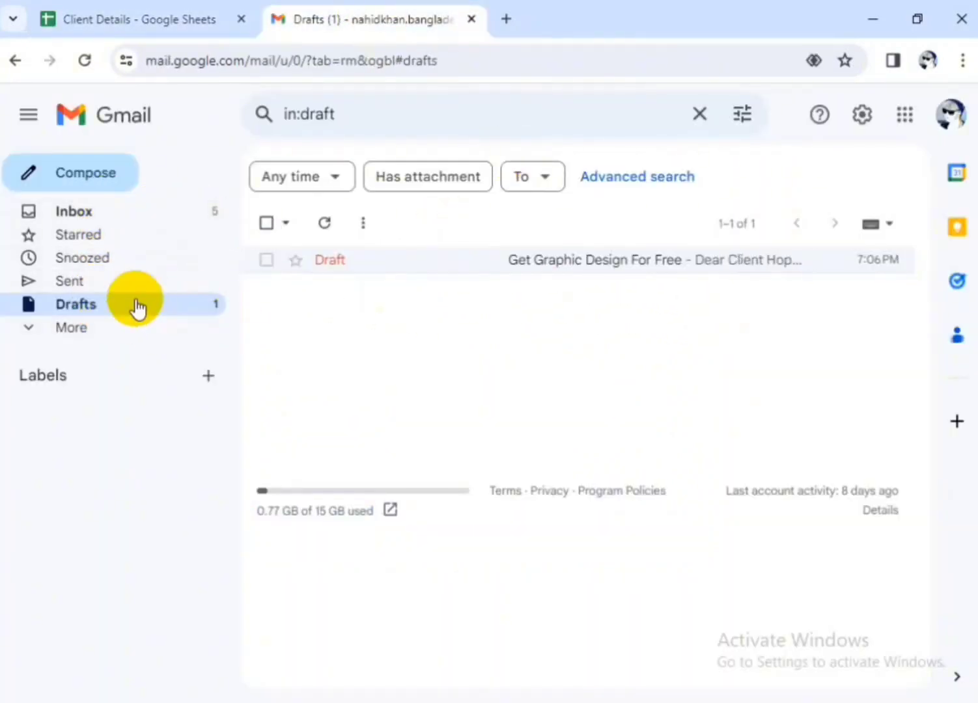
left_click(541, 272)
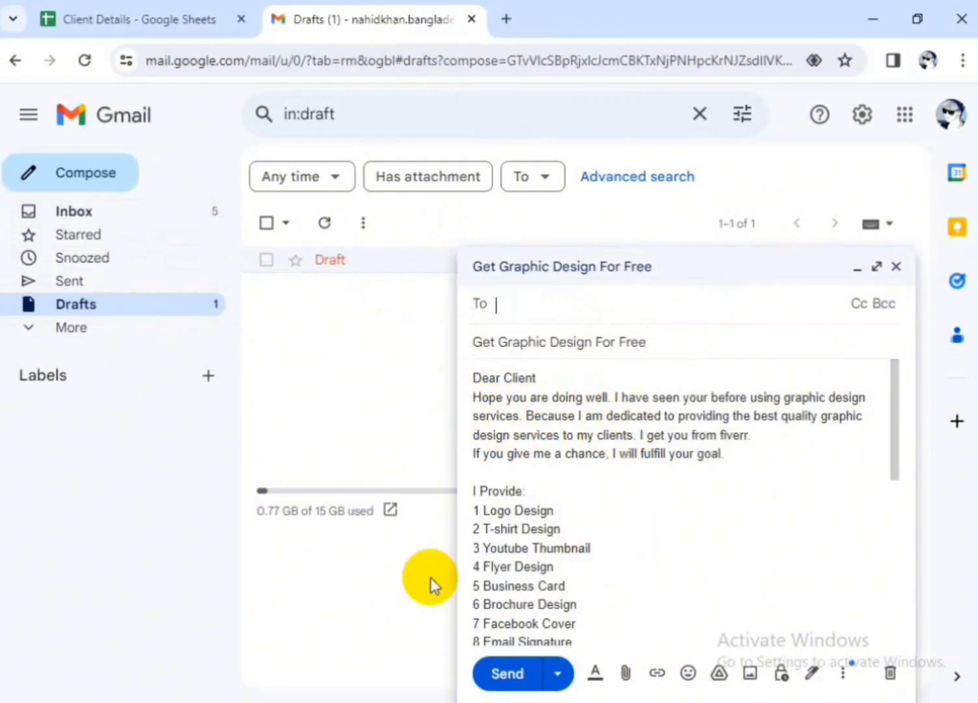
left_click(185, 22)
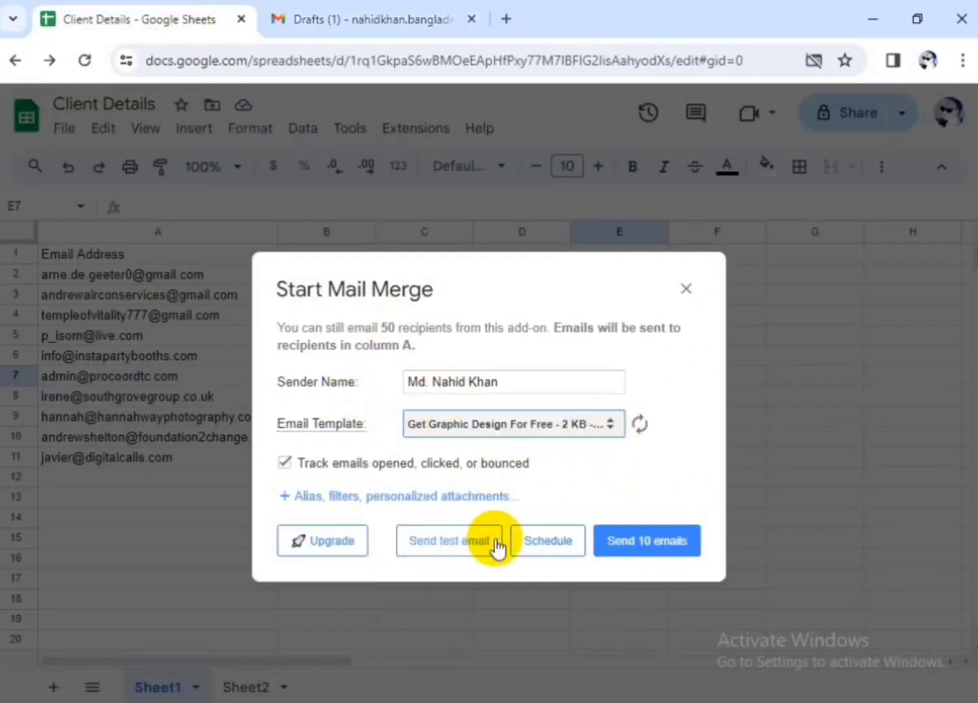
Send the mail merge to all 10 recipients and close the Start Mail Merge dialog
left_click(501, 385)
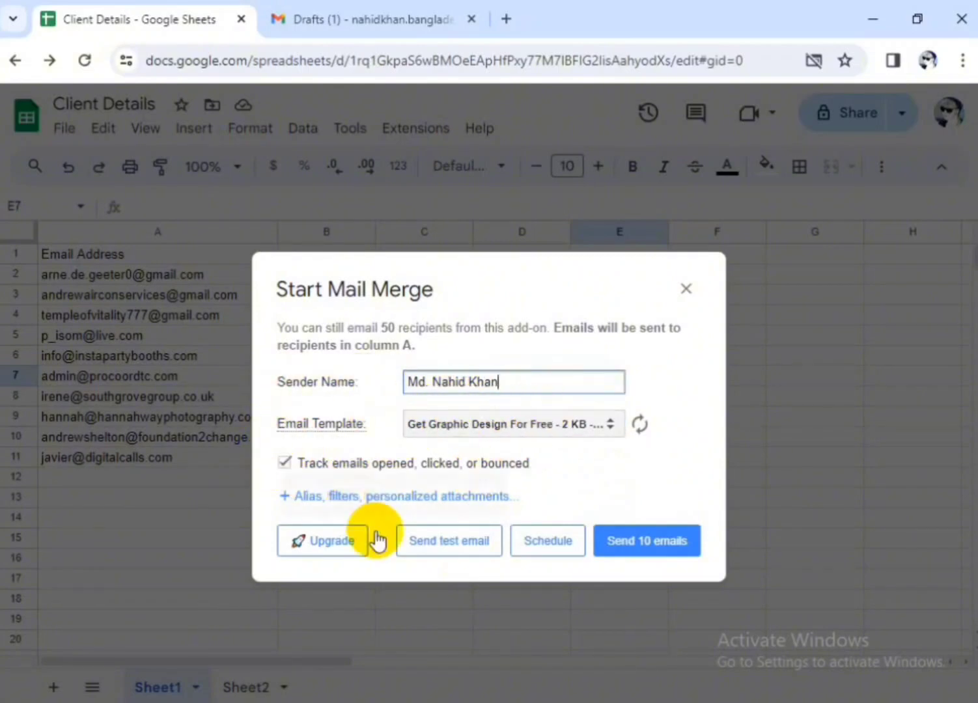
left_click(646, 543)
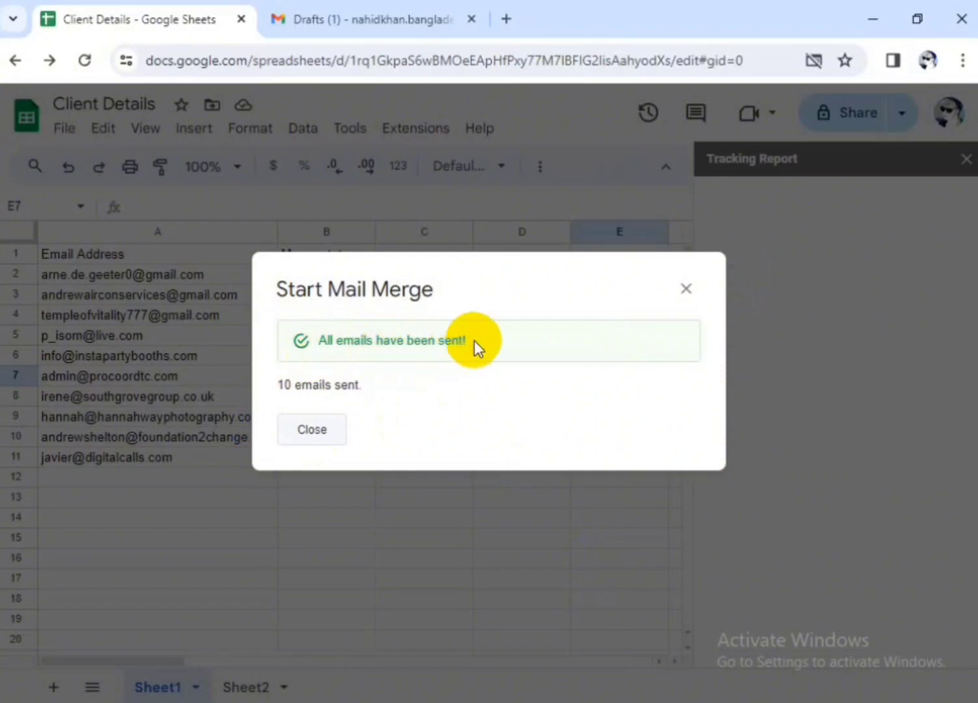
left_click(687, 289)
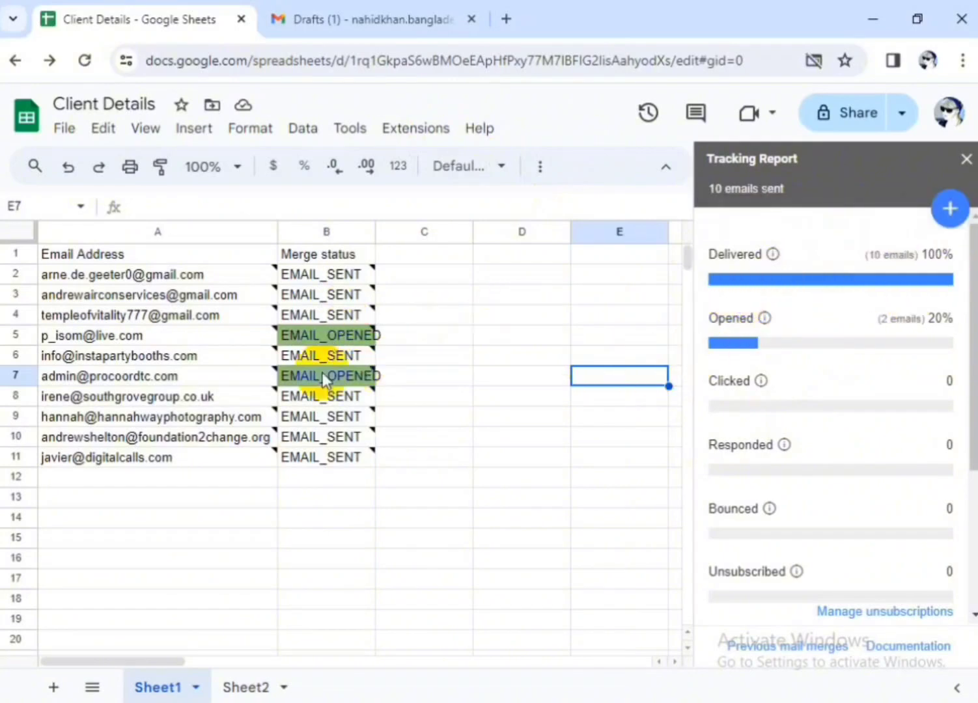
Take a screenshot of the merge statuses and tracking report, dismissing the OneDrive offer, and close the report
mouse_move(384, 335)
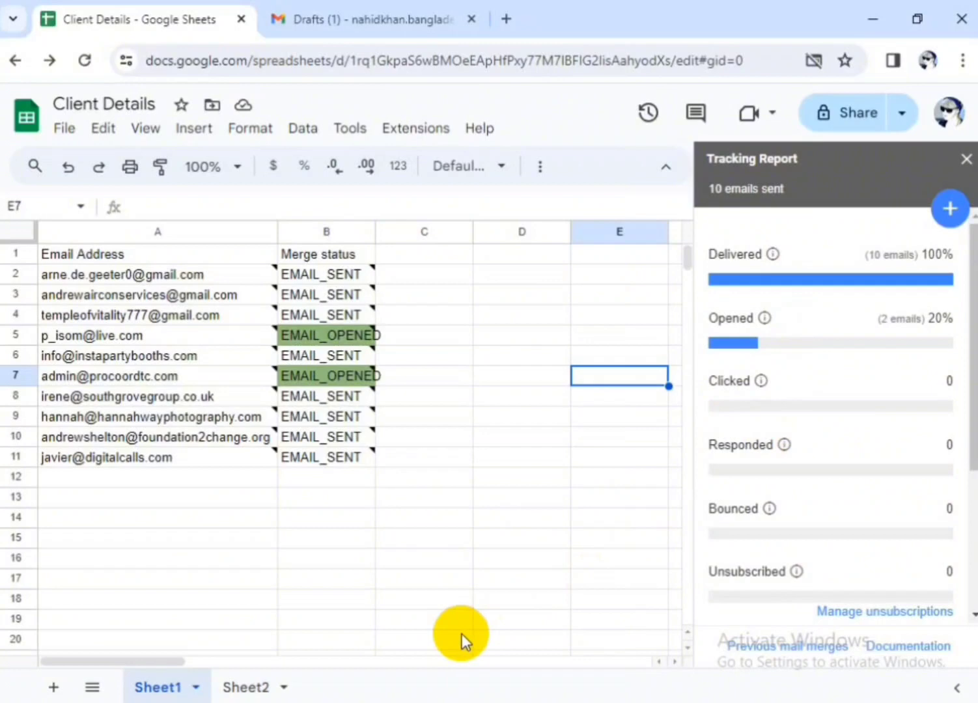
key("Print")
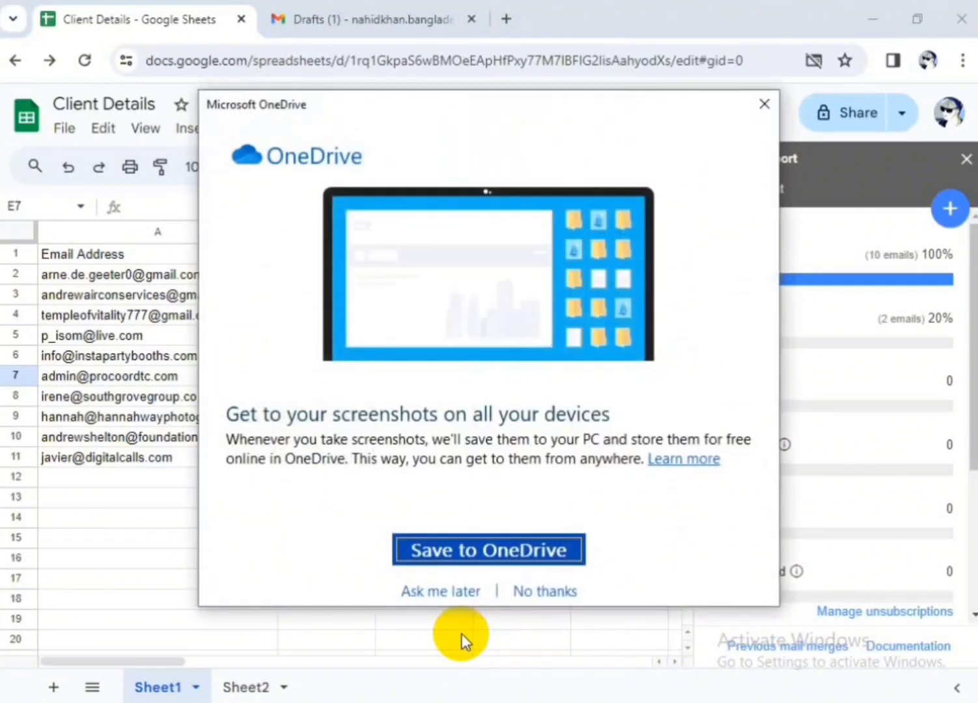
left_click(765, 104)
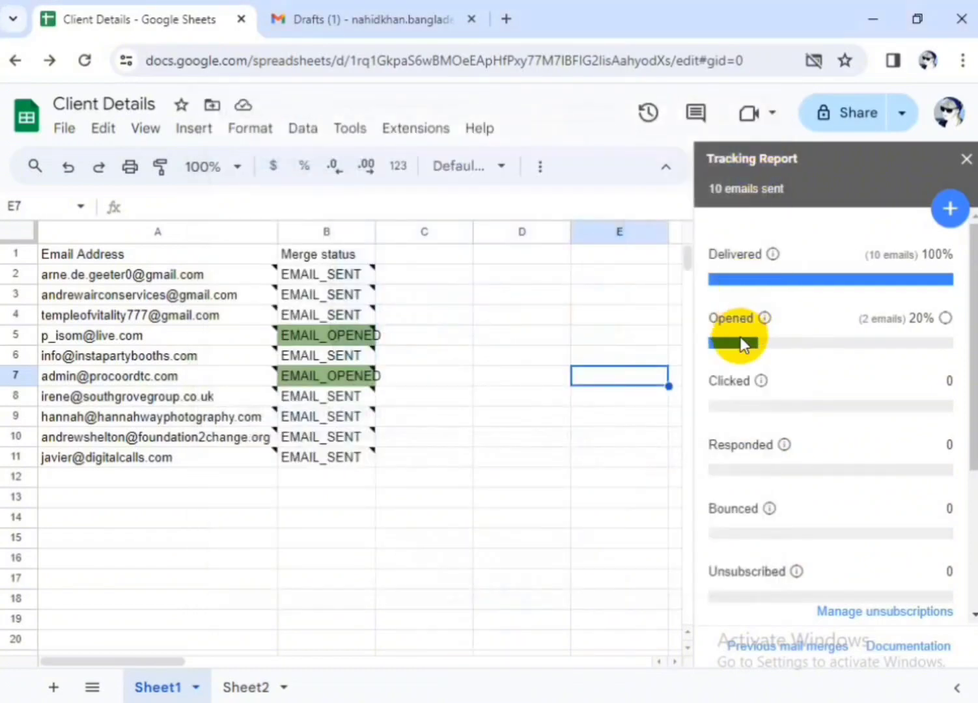
key("super+Print")
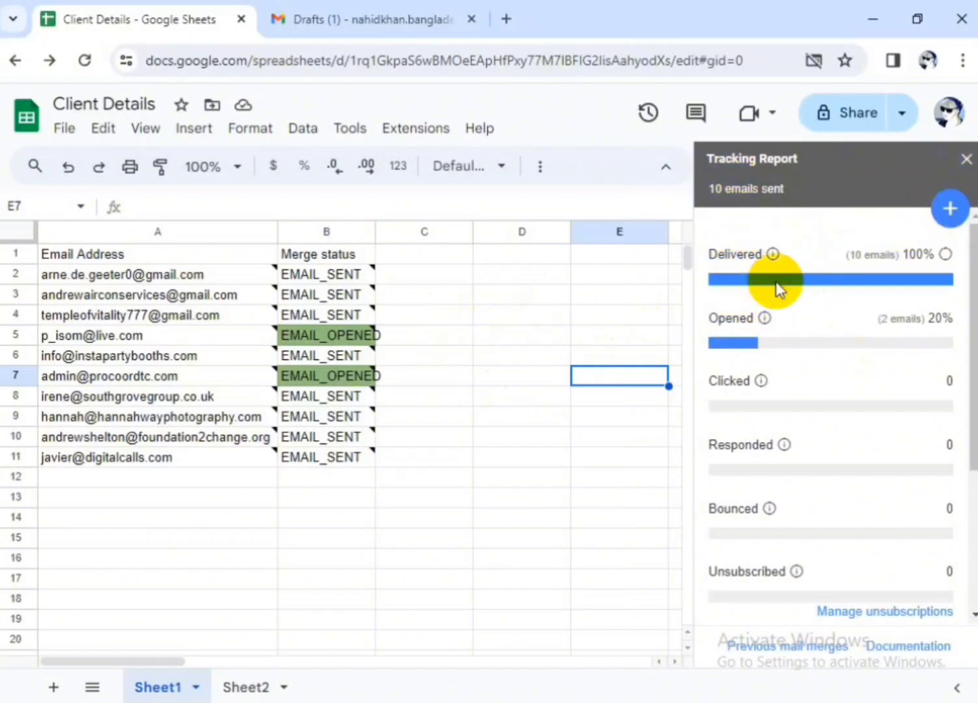
left_click(966, 163)
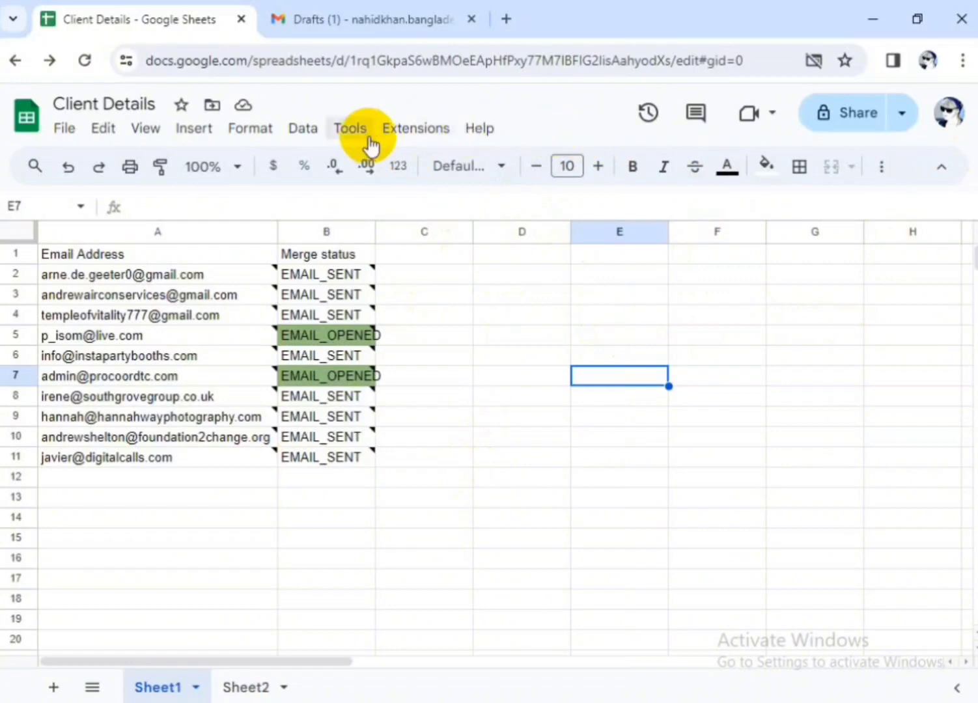
Reopen the Yet Another Mail Merge tracking report to review it against the recipient list, and close the report and browser
left_click(413, 130)
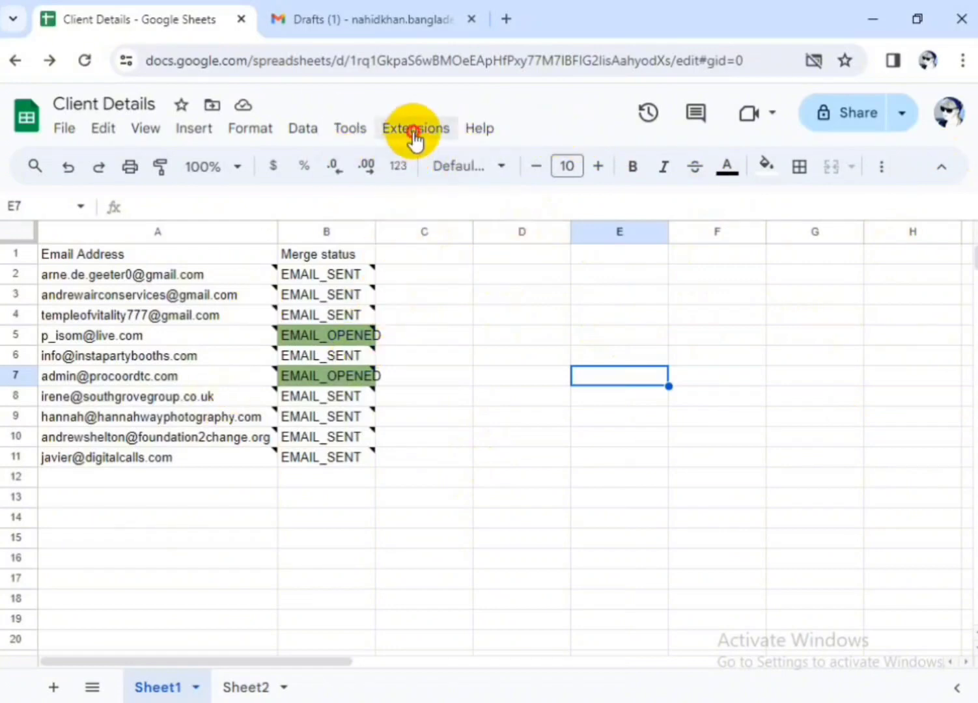
mouse_move(452, 323)
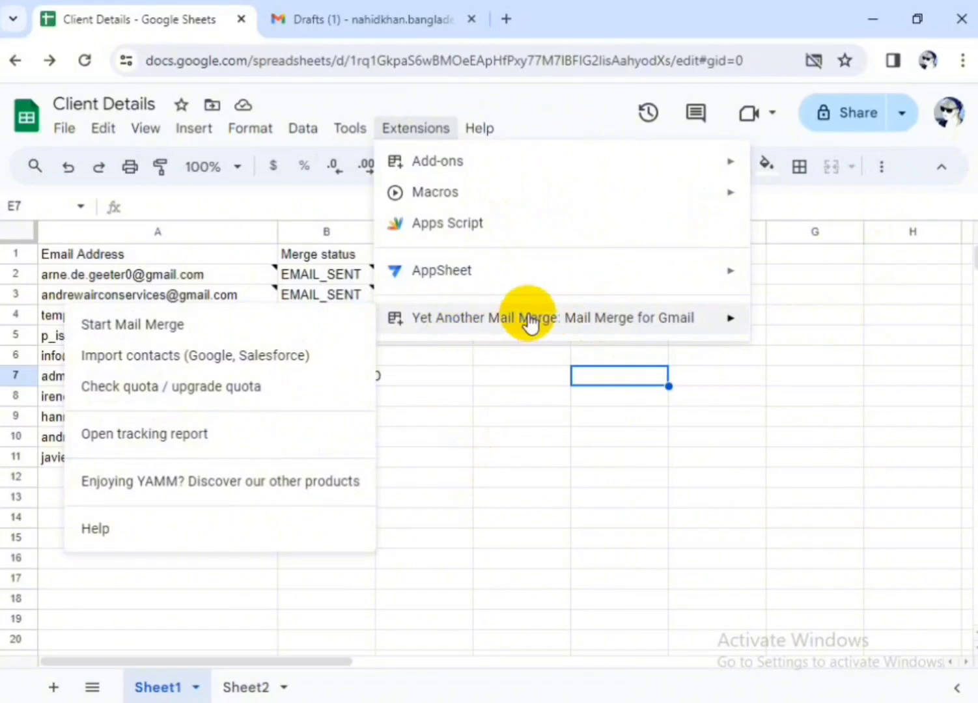
left_click(176, 438)
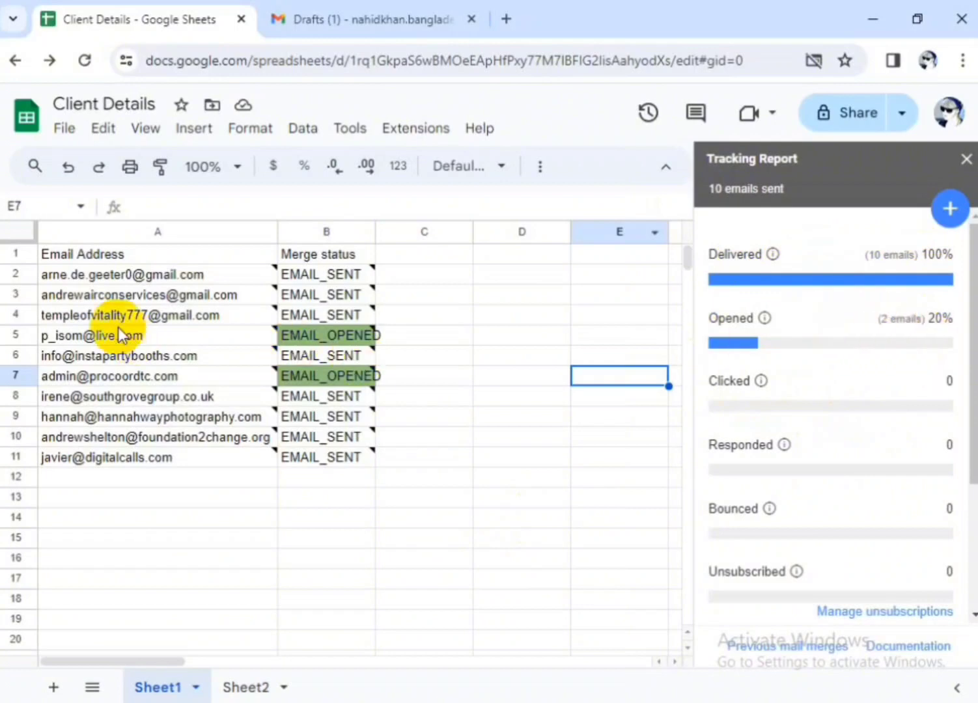
mouse_move(89, 339)
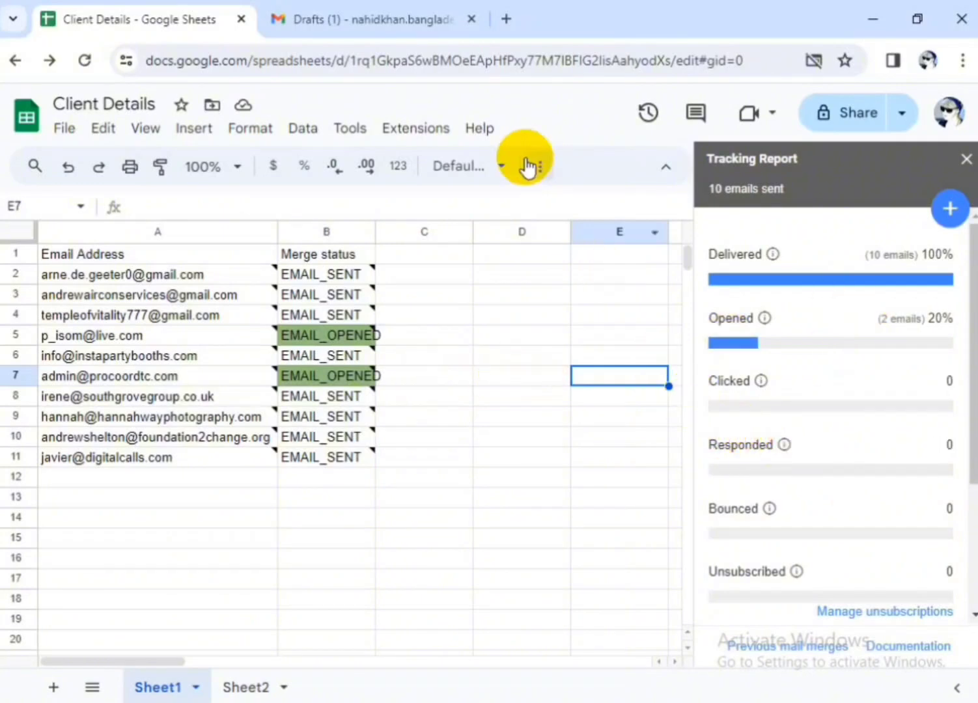
left_click(967, 159)
left_click(963, 19)
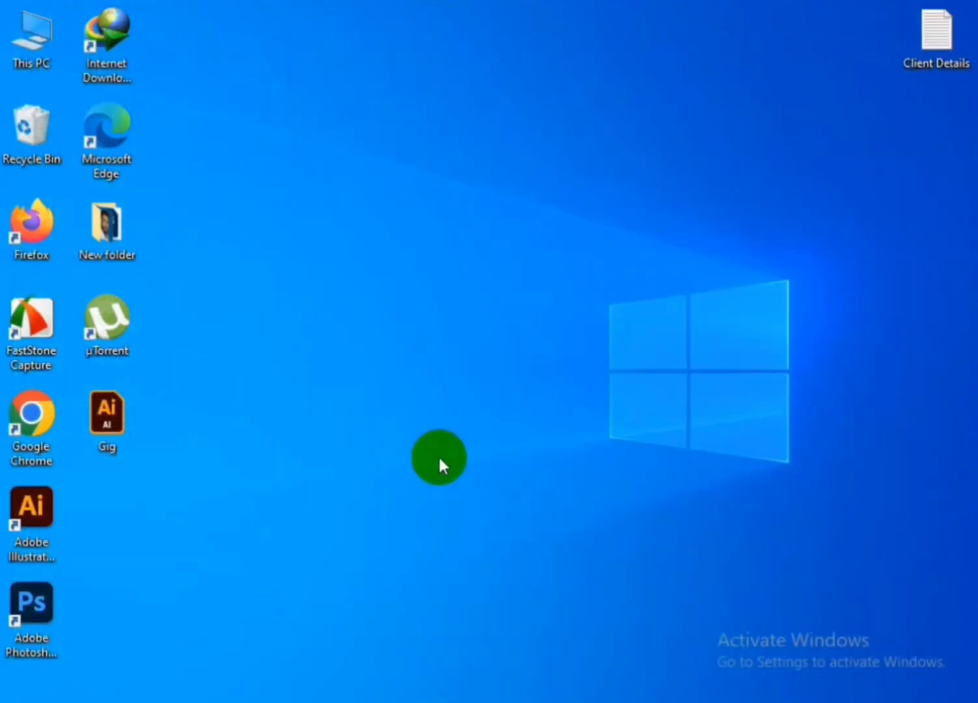